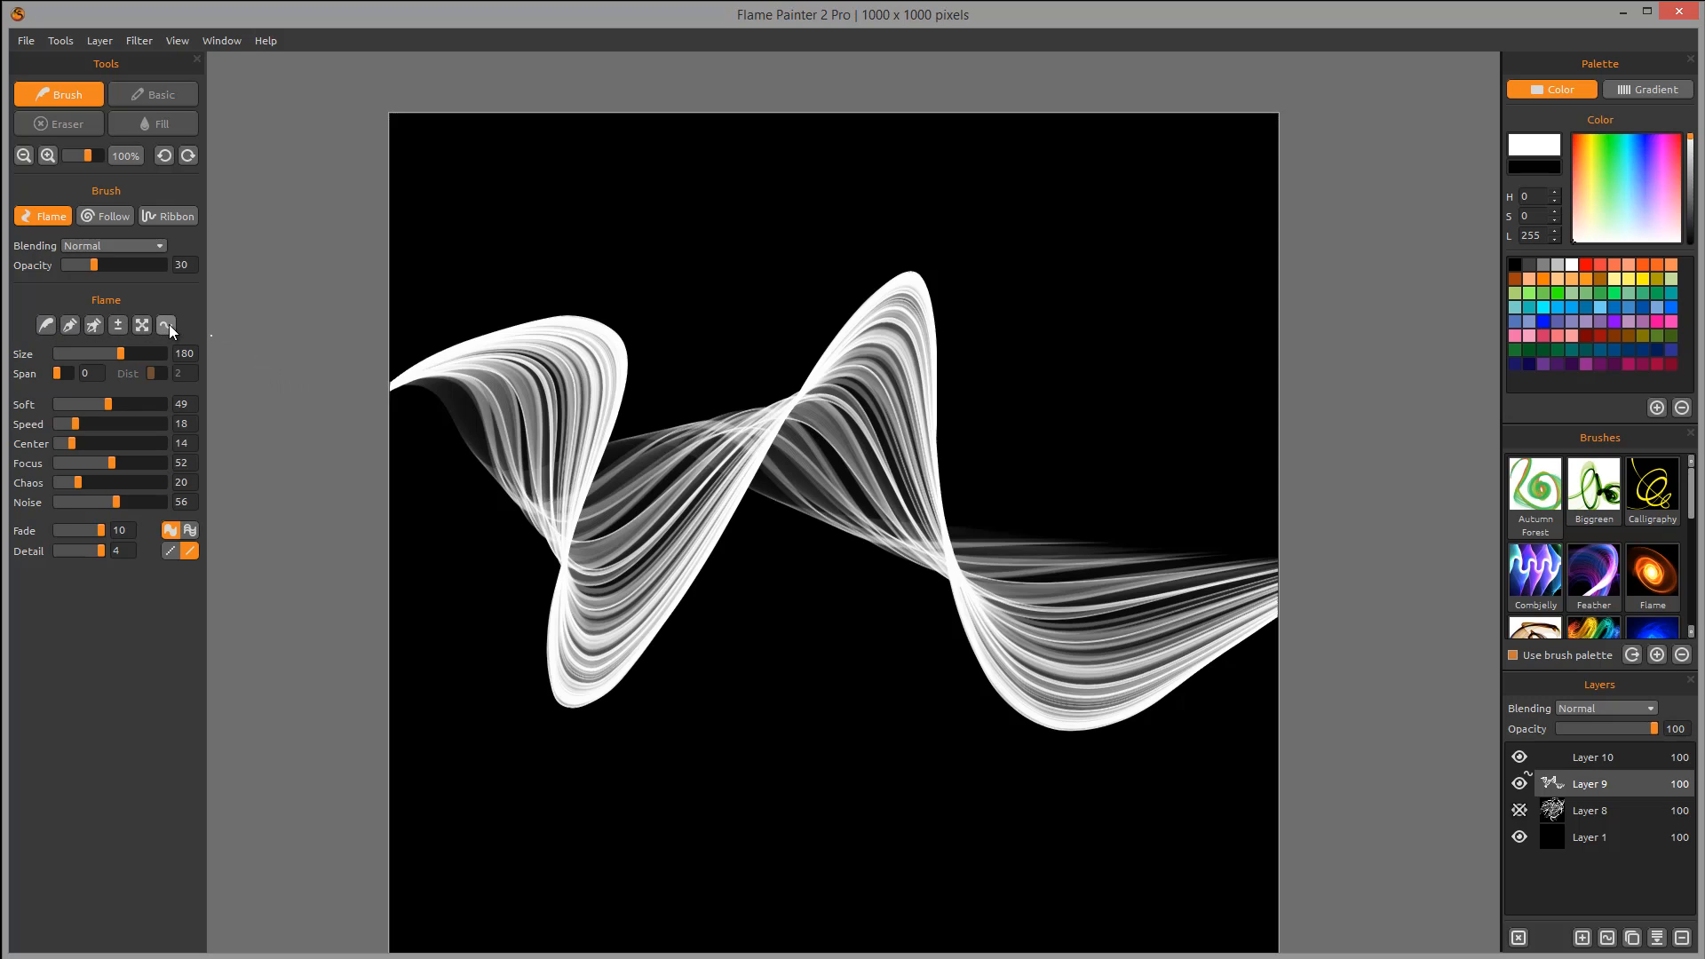
pyautogui.click(45, 325)
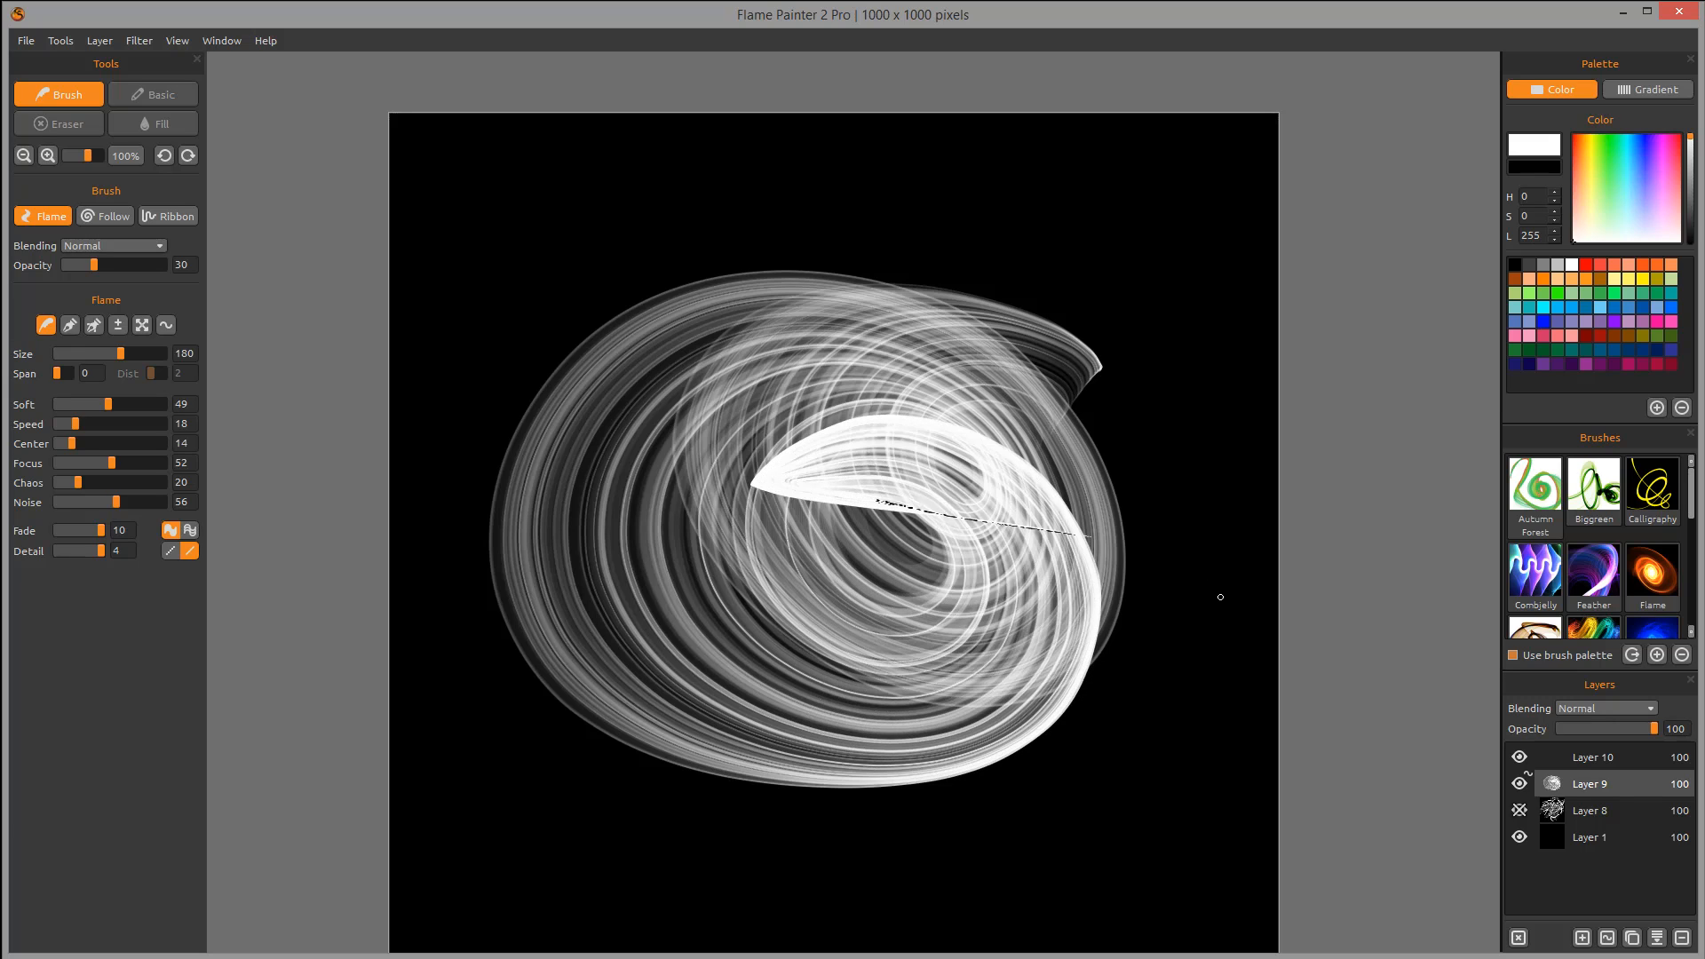
pyautogui.moveTo(1220, 596); pyautogui.dragTo(1195, 612)
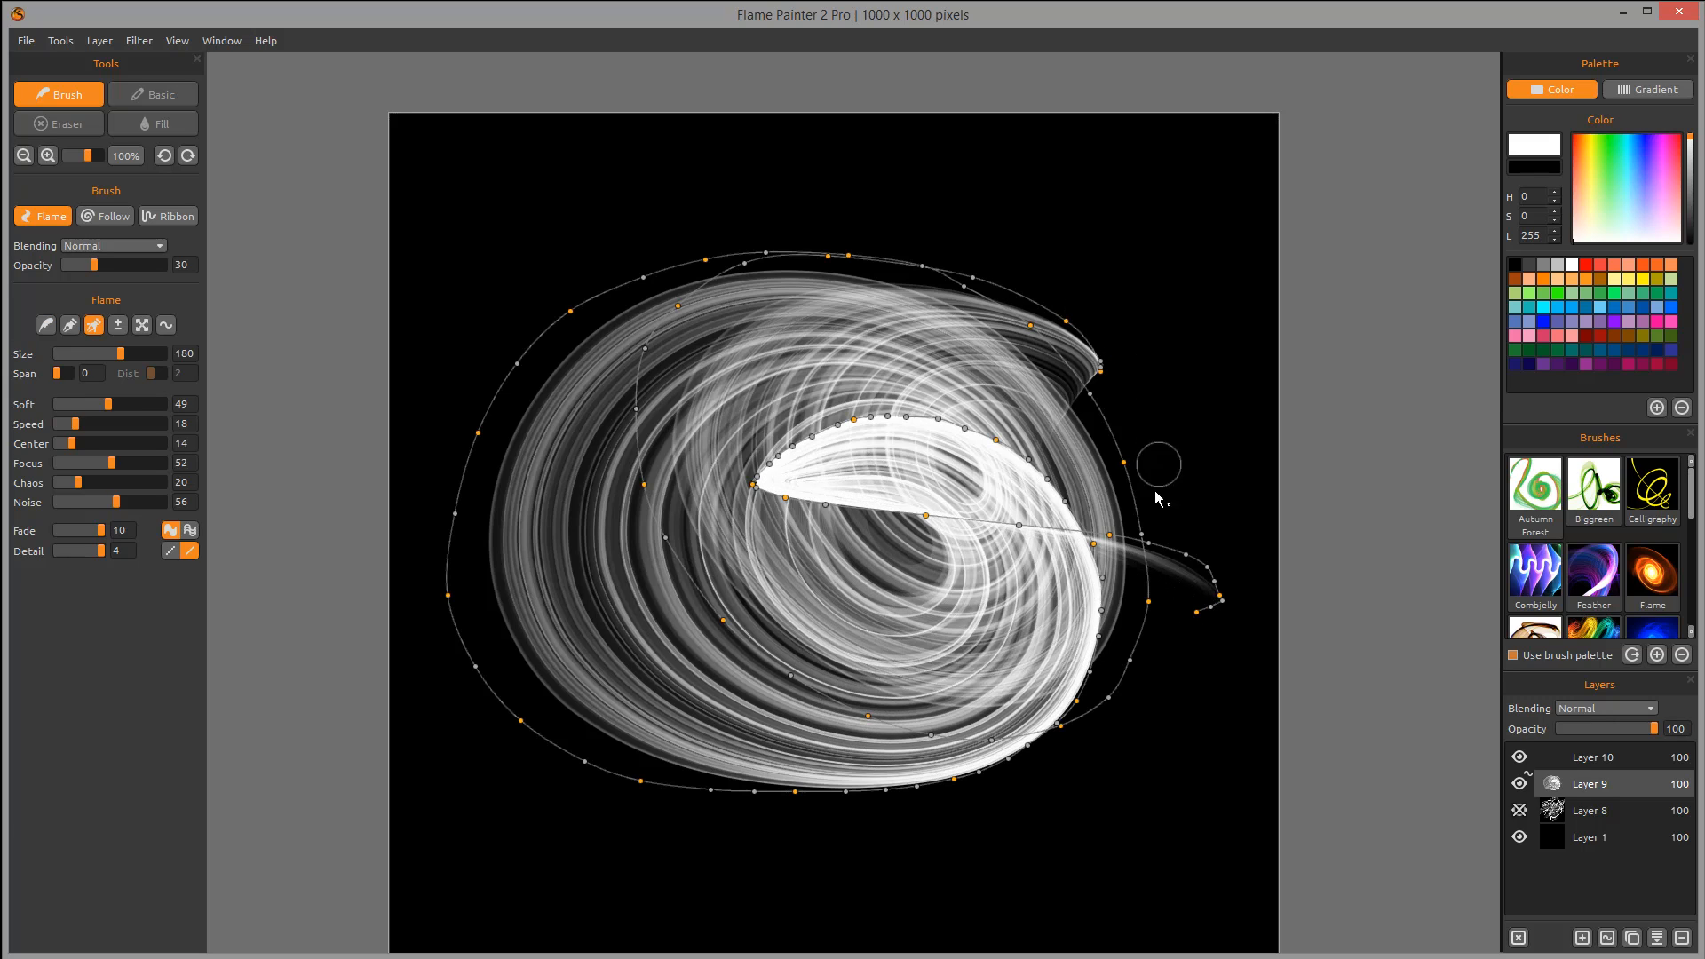
pyautogui.click(55, 328)
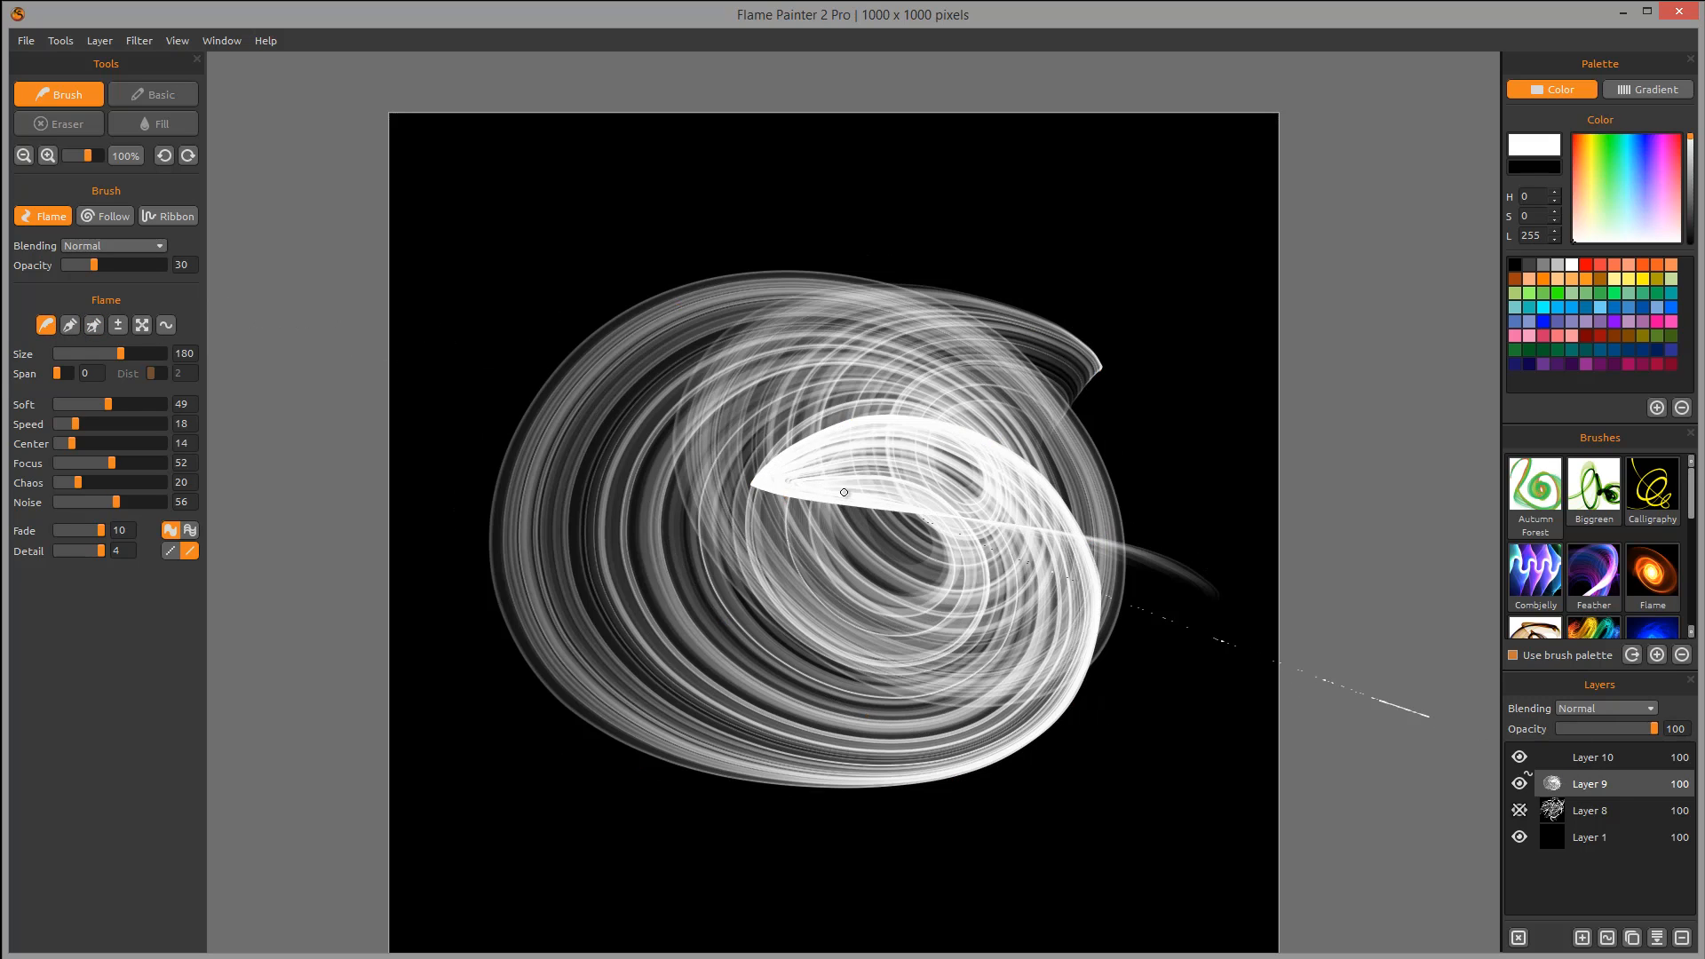
pyautogui.hotkey('ctrl', 'z')
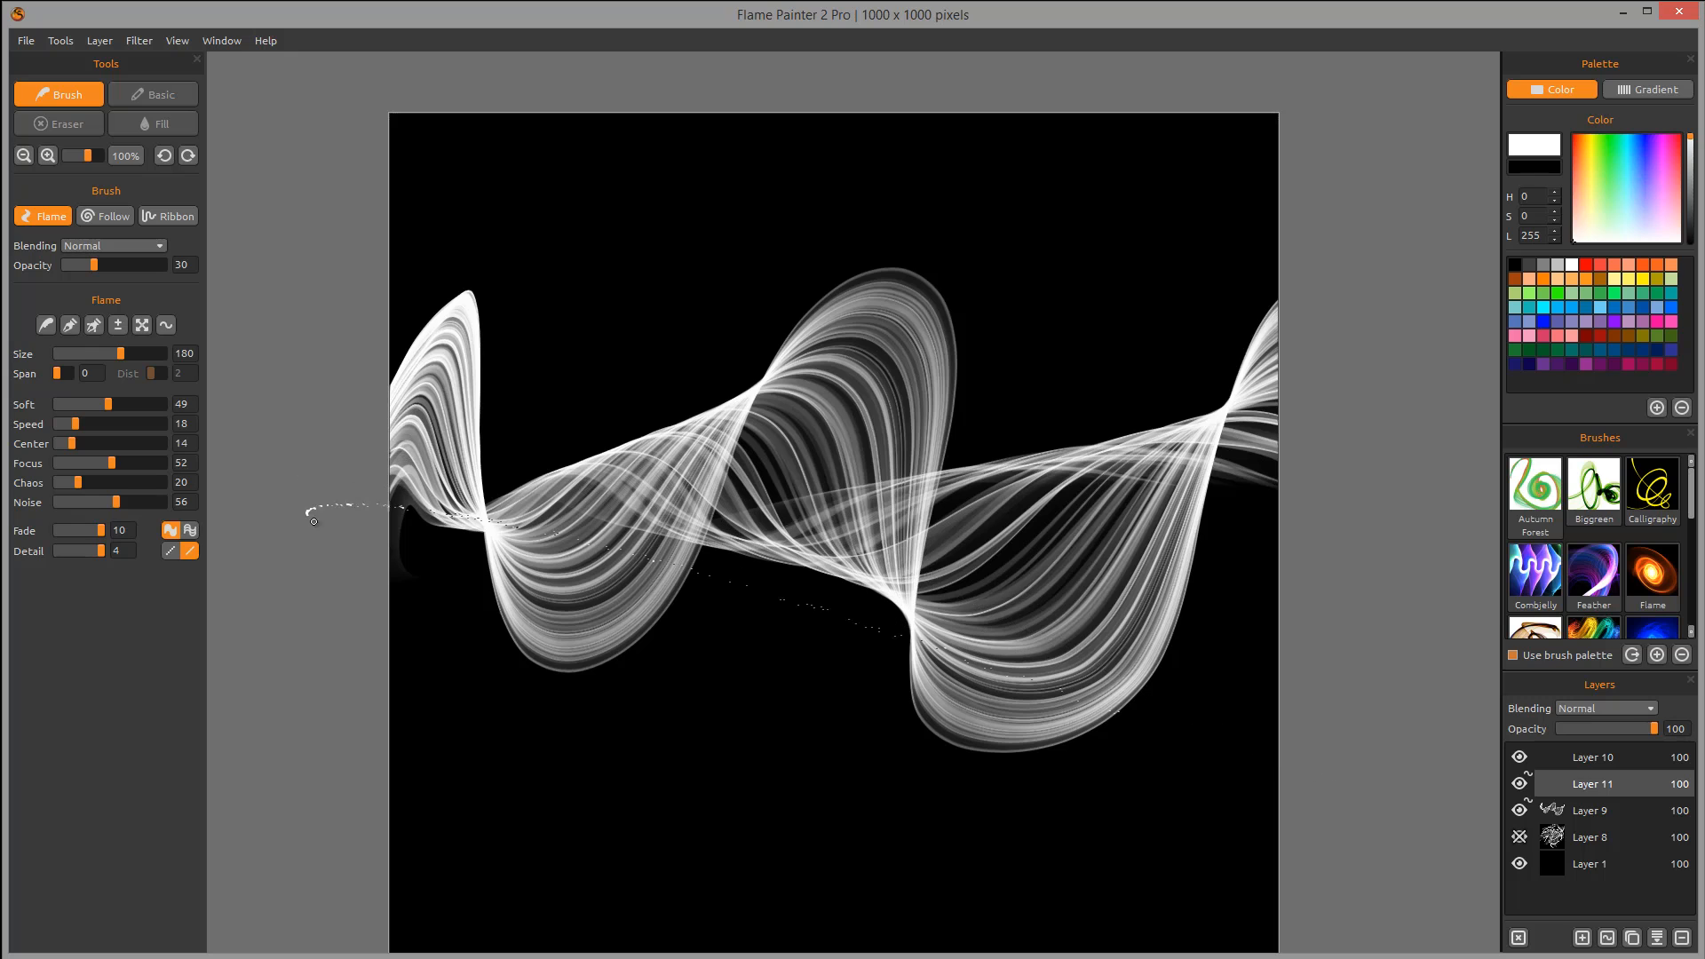
# Paint a looping white flame stroke across the full canvas width on Layer 11, and hide that layer.
pyautogui.moveTo(354, 503)
pyautogui.mouseDown()
pyautogui.moveTo(547, 288)
pyautogui.moveTo(824, 204)
pyautogui.moveTo(785, 425)
pyautogui.moveTo(471, 646)
pyautogui.moveTo(667, 734)
pyautogui.moveTo(894, 511)
pyautogui.moveTo(965, 262)
pyautogui.moveTo(1126, 460)
pyautogui.moveTo(1133, 742)
pyautogui.moveTo(1313, 742)
pyautogui.moveTo(1340, 536)
pyautogui.mouseUp()
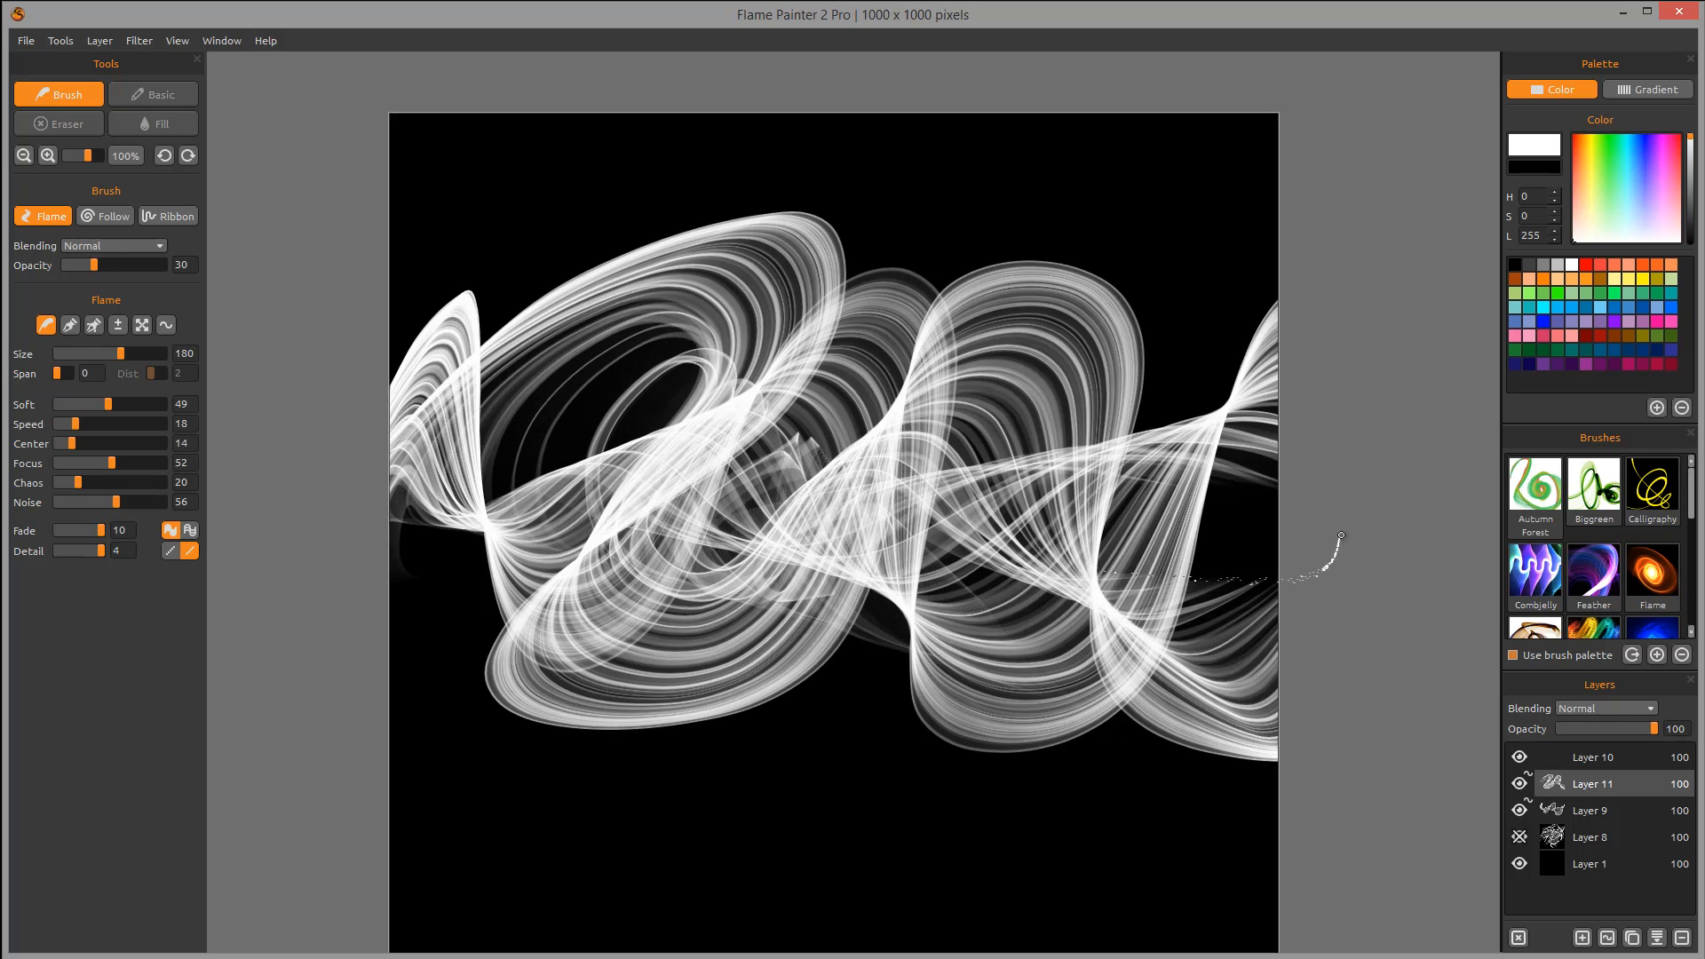
pyautogui.click(1519, 785)
# On Layer 9, set the flame size to 218 and nudge the stroke's control points at the left base of the middle arch.
pyautogui.click(1600, 811)
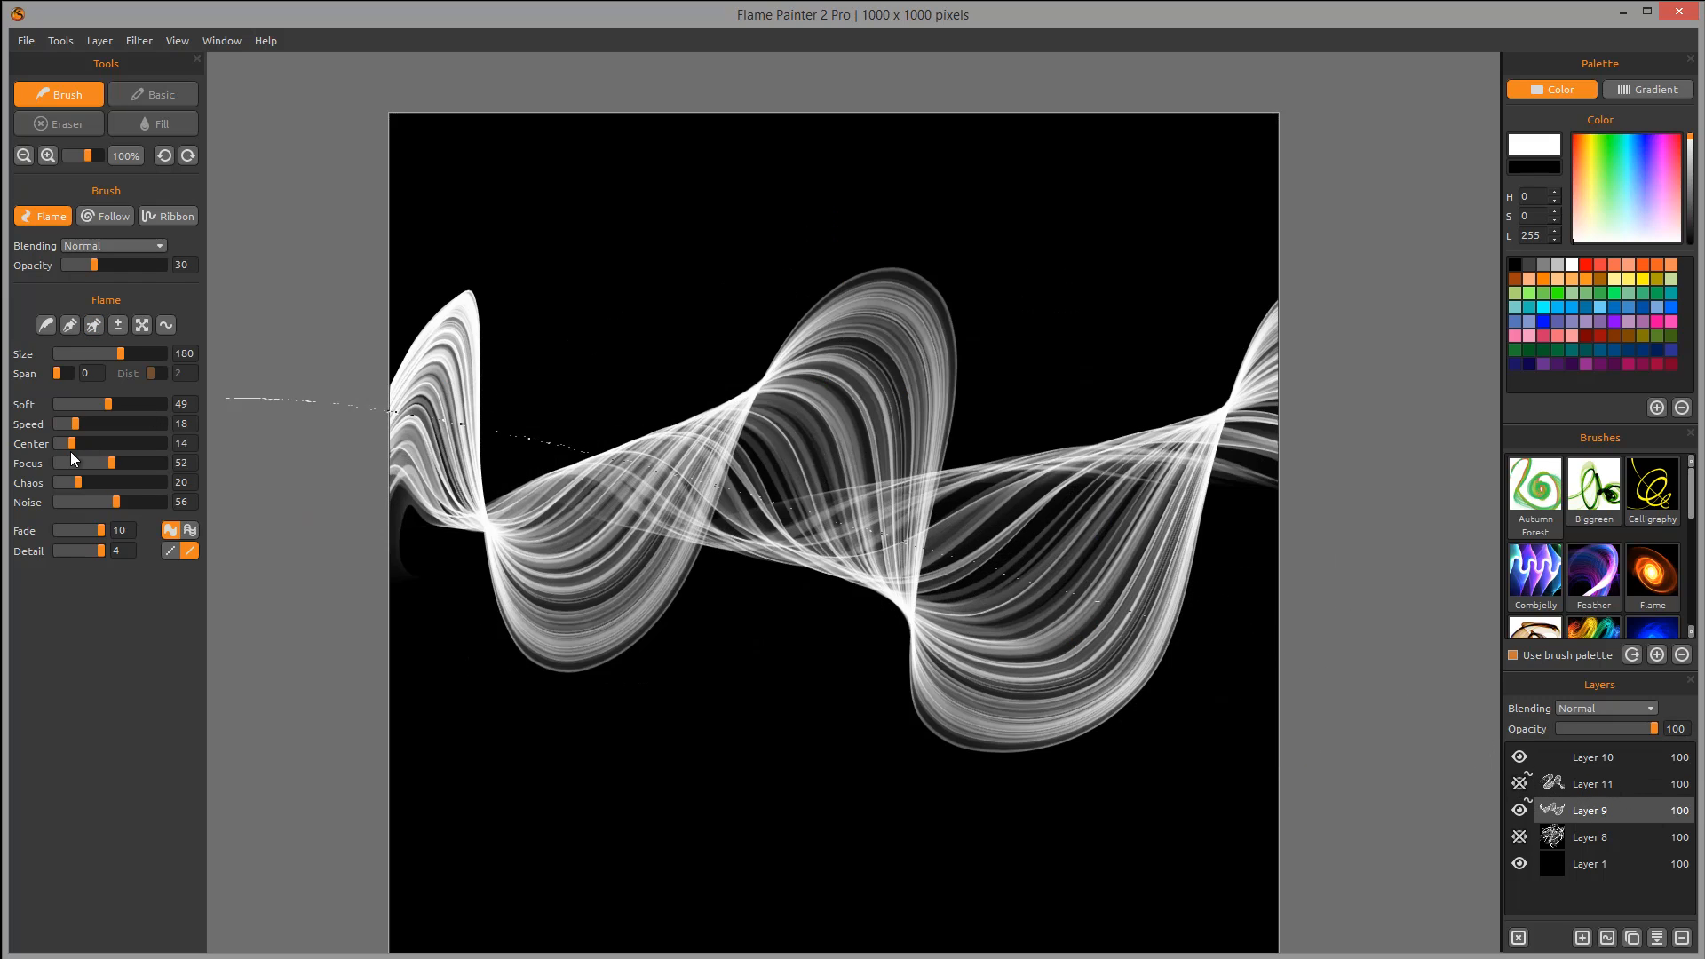
pyautogui.click(69, 325)
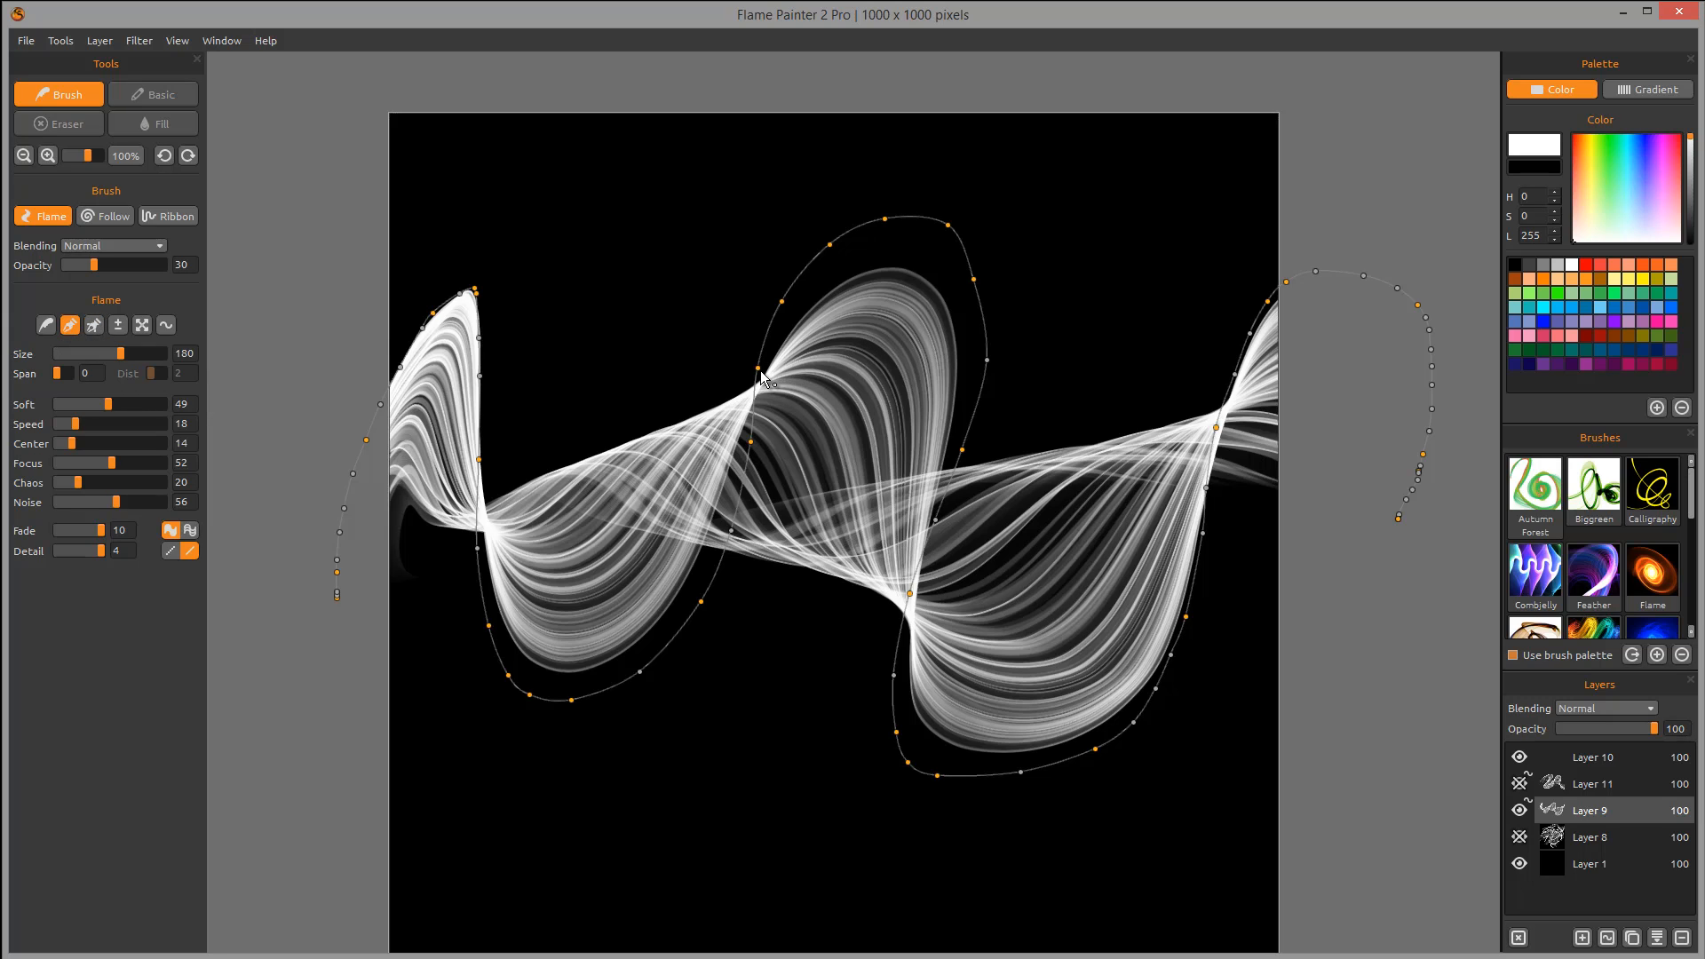
pyautogui.click(93, 325)
pyautogui.moveTo(121, 353); pyautogui.dragTo(134, 354)
pyautogui.moveTo(757, 368); pyautogui.dragTo(752, 355)
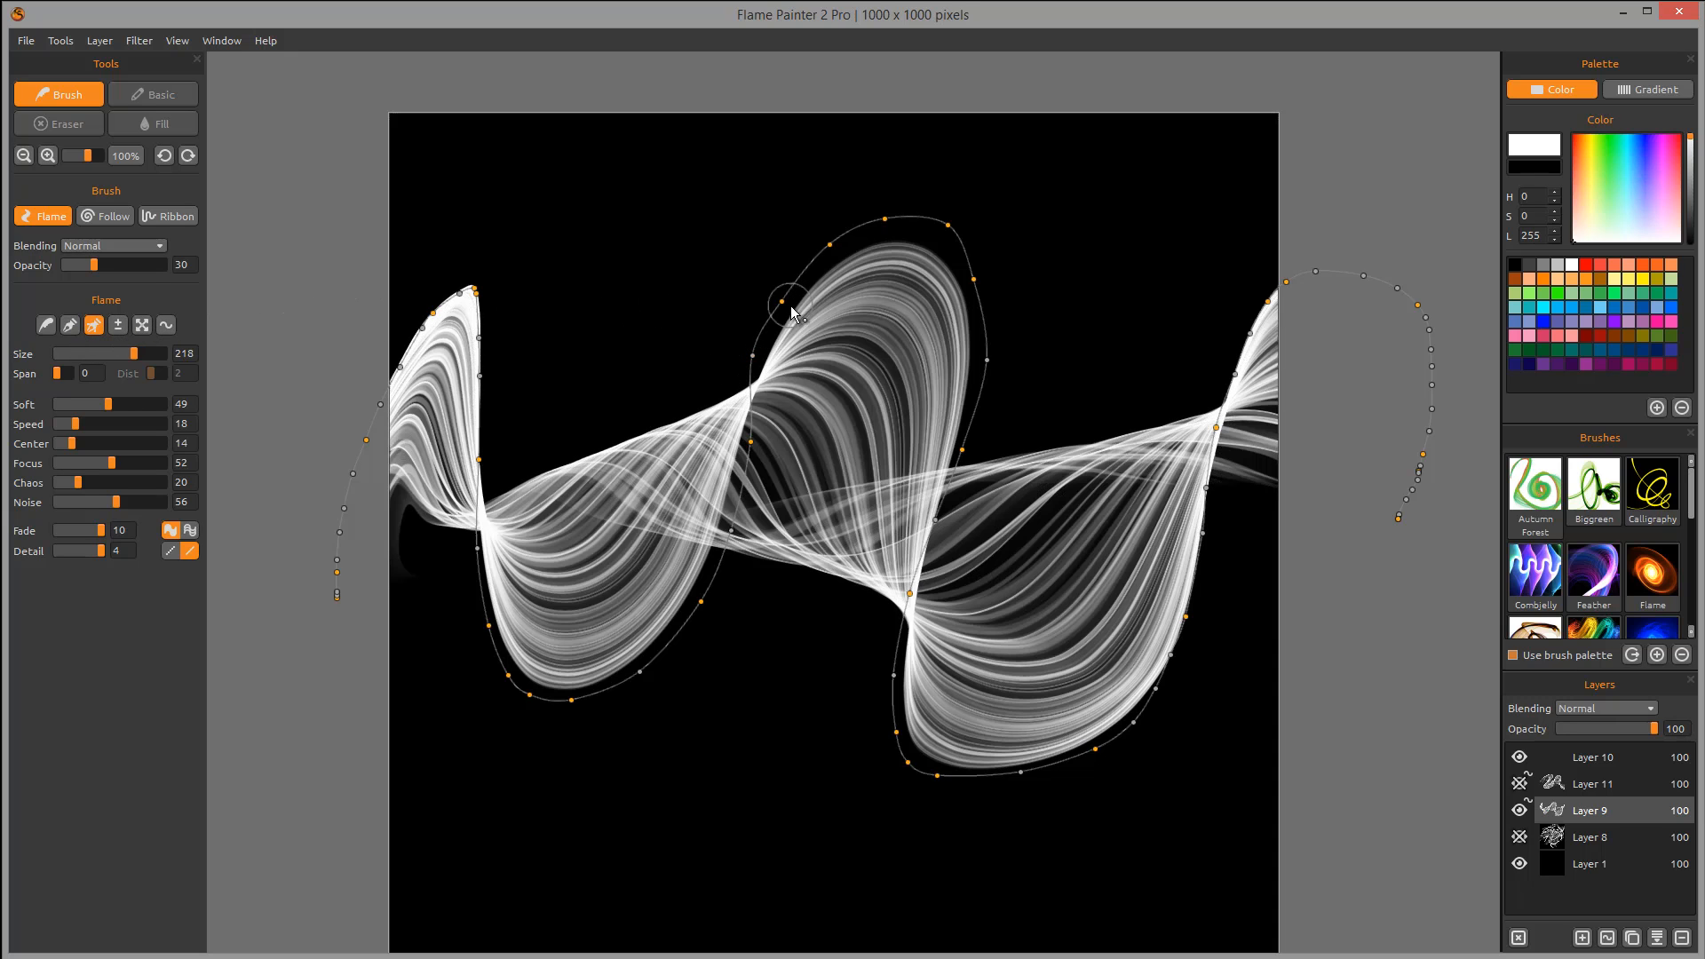
pyautogui.moveTo(752, 355); pyautogui.dragTo(763, 356)
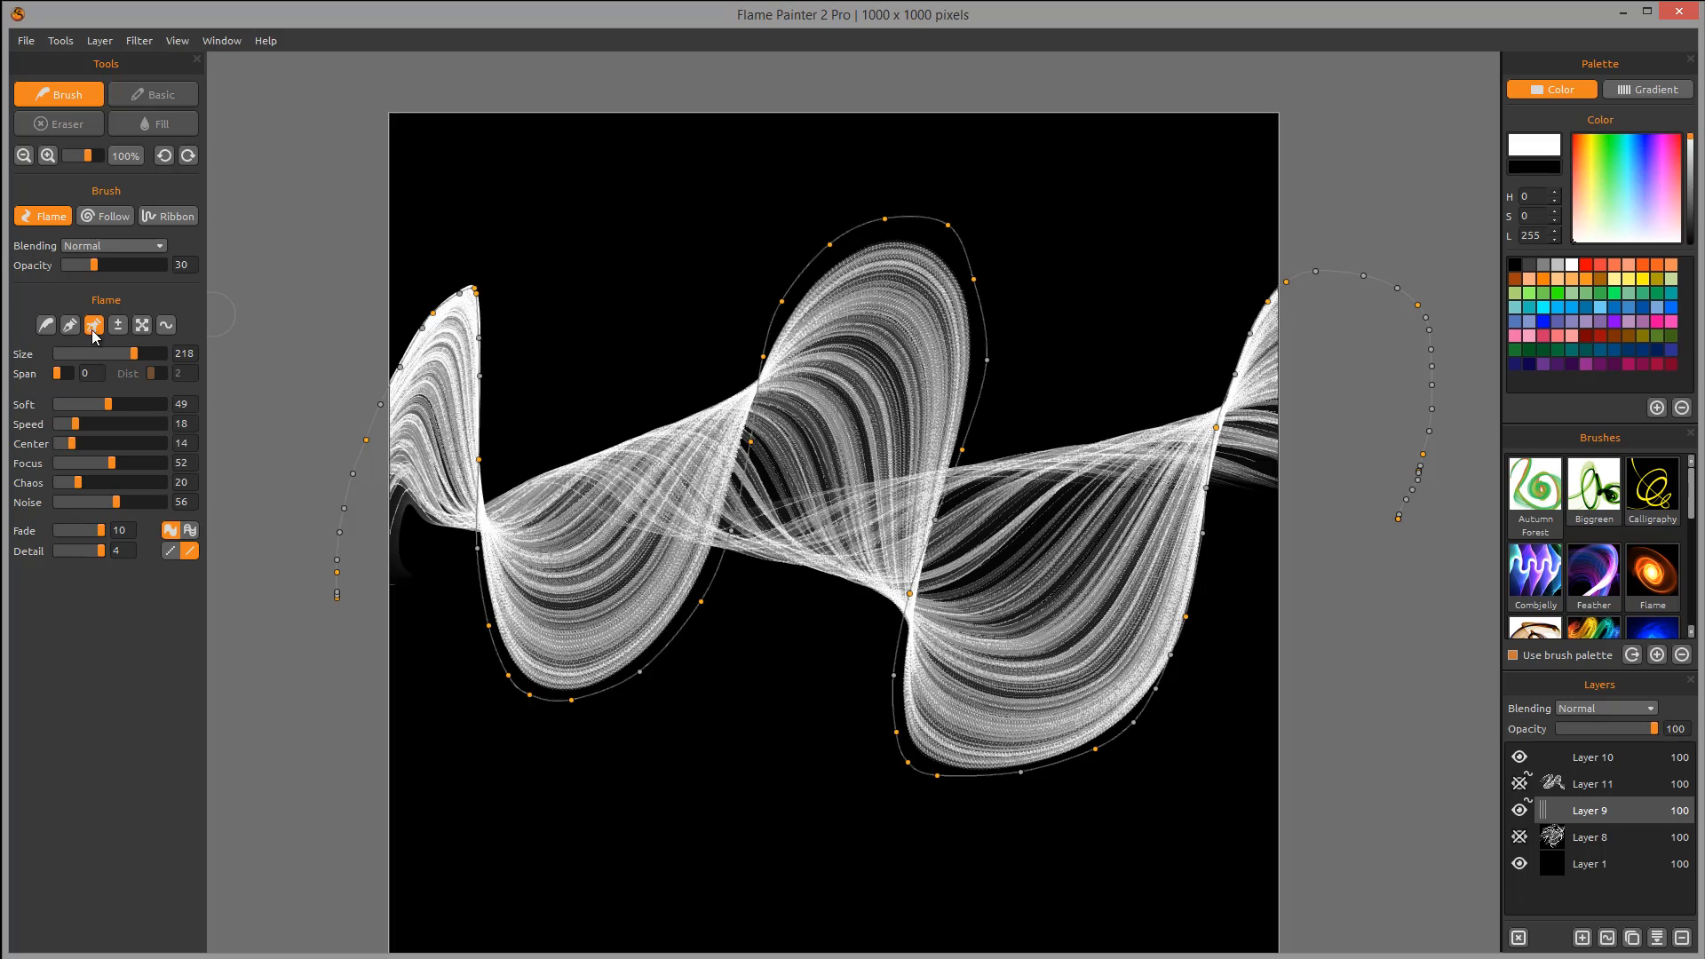
# Reshape the middle arch of Layer 9's stroke by shifting its top point up and left and its lower right points outward.
pyautogui.click(69, 324)
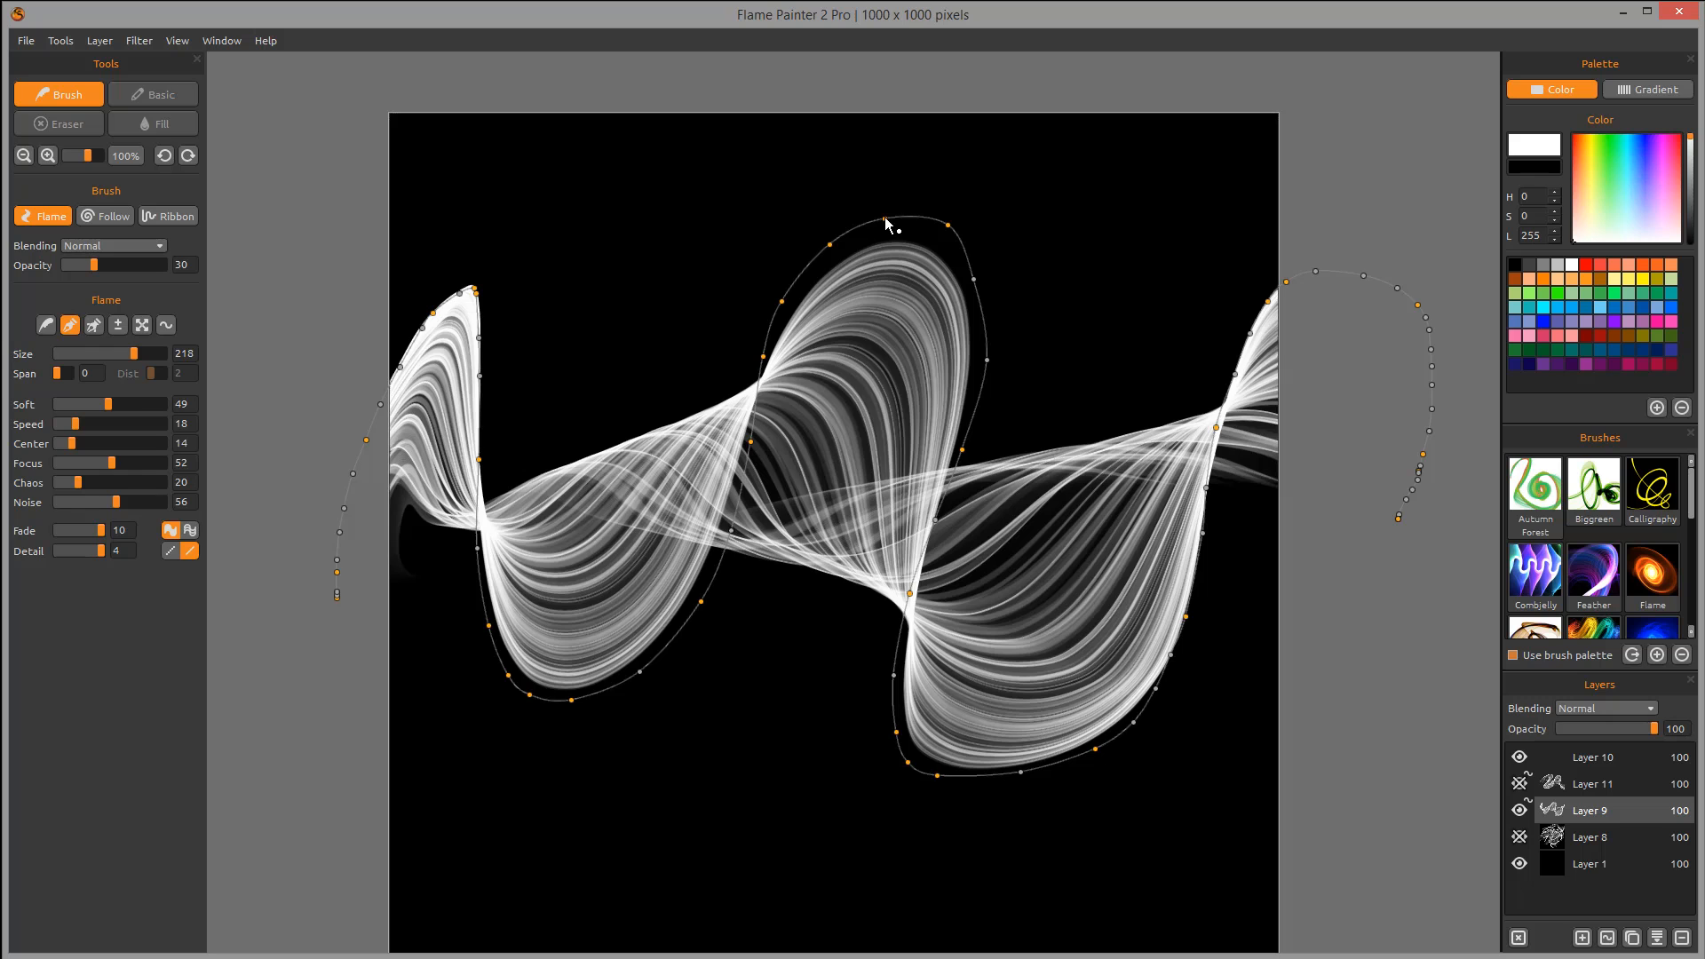
pyautogui.moveTo(884, 218); pyautogui.dragTo(880, 167)
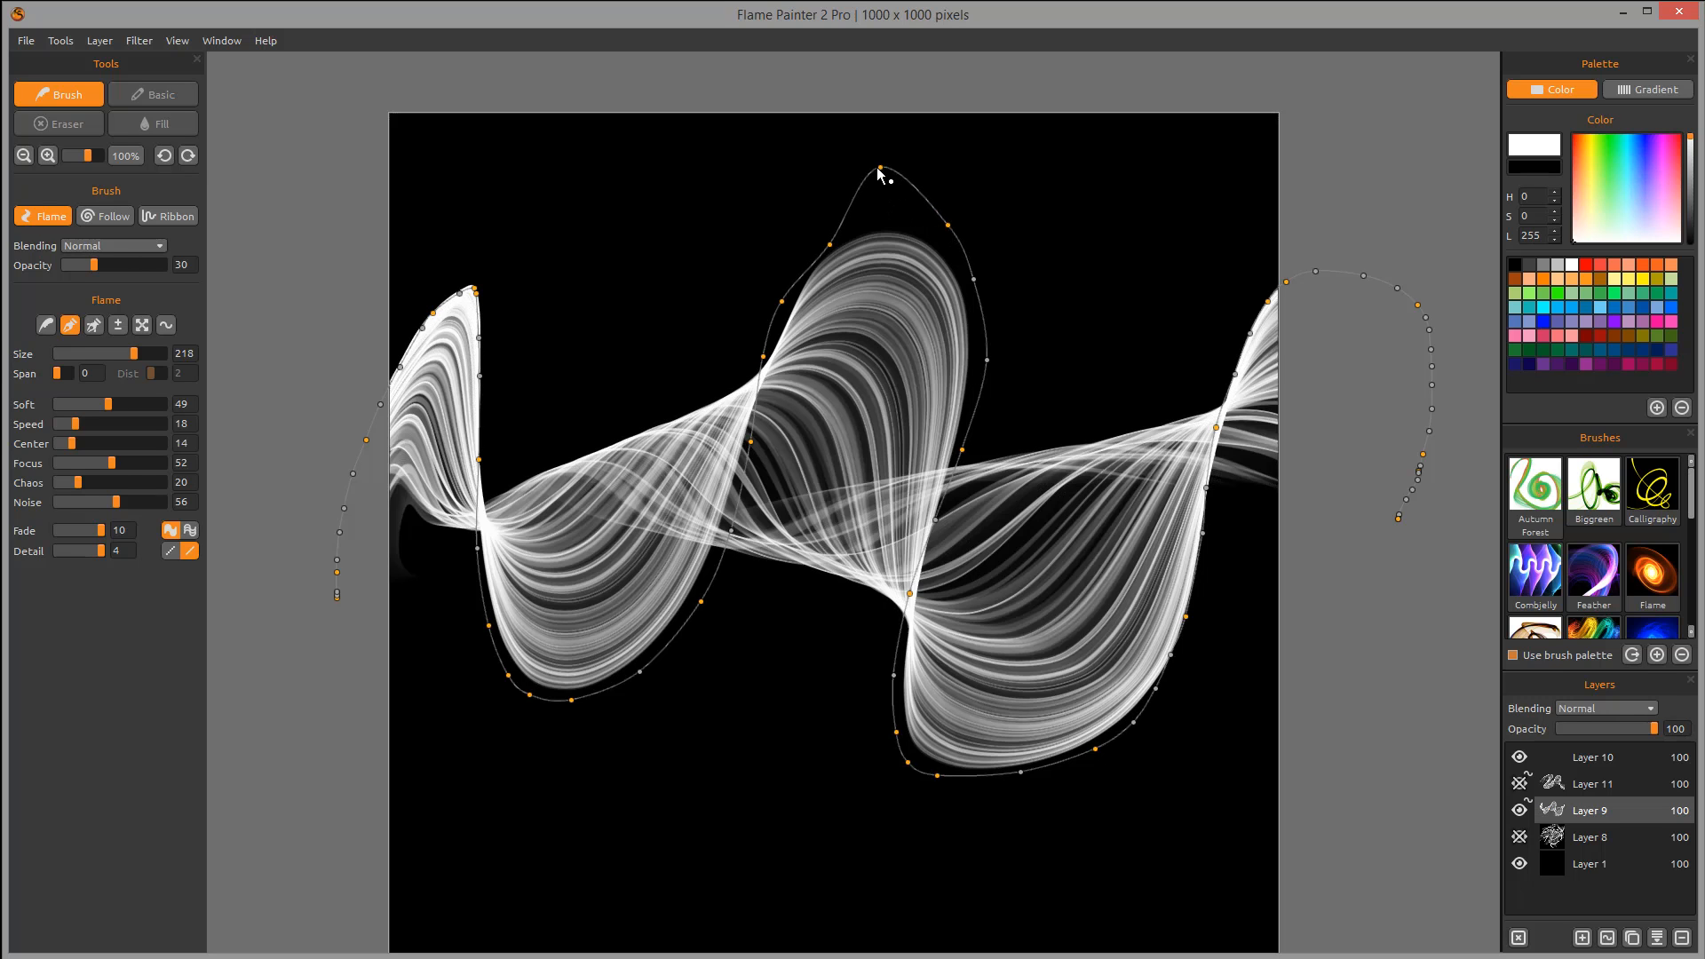
pyautogui.moveTo(882, 173); pyautogui.dragTo(886, 216)
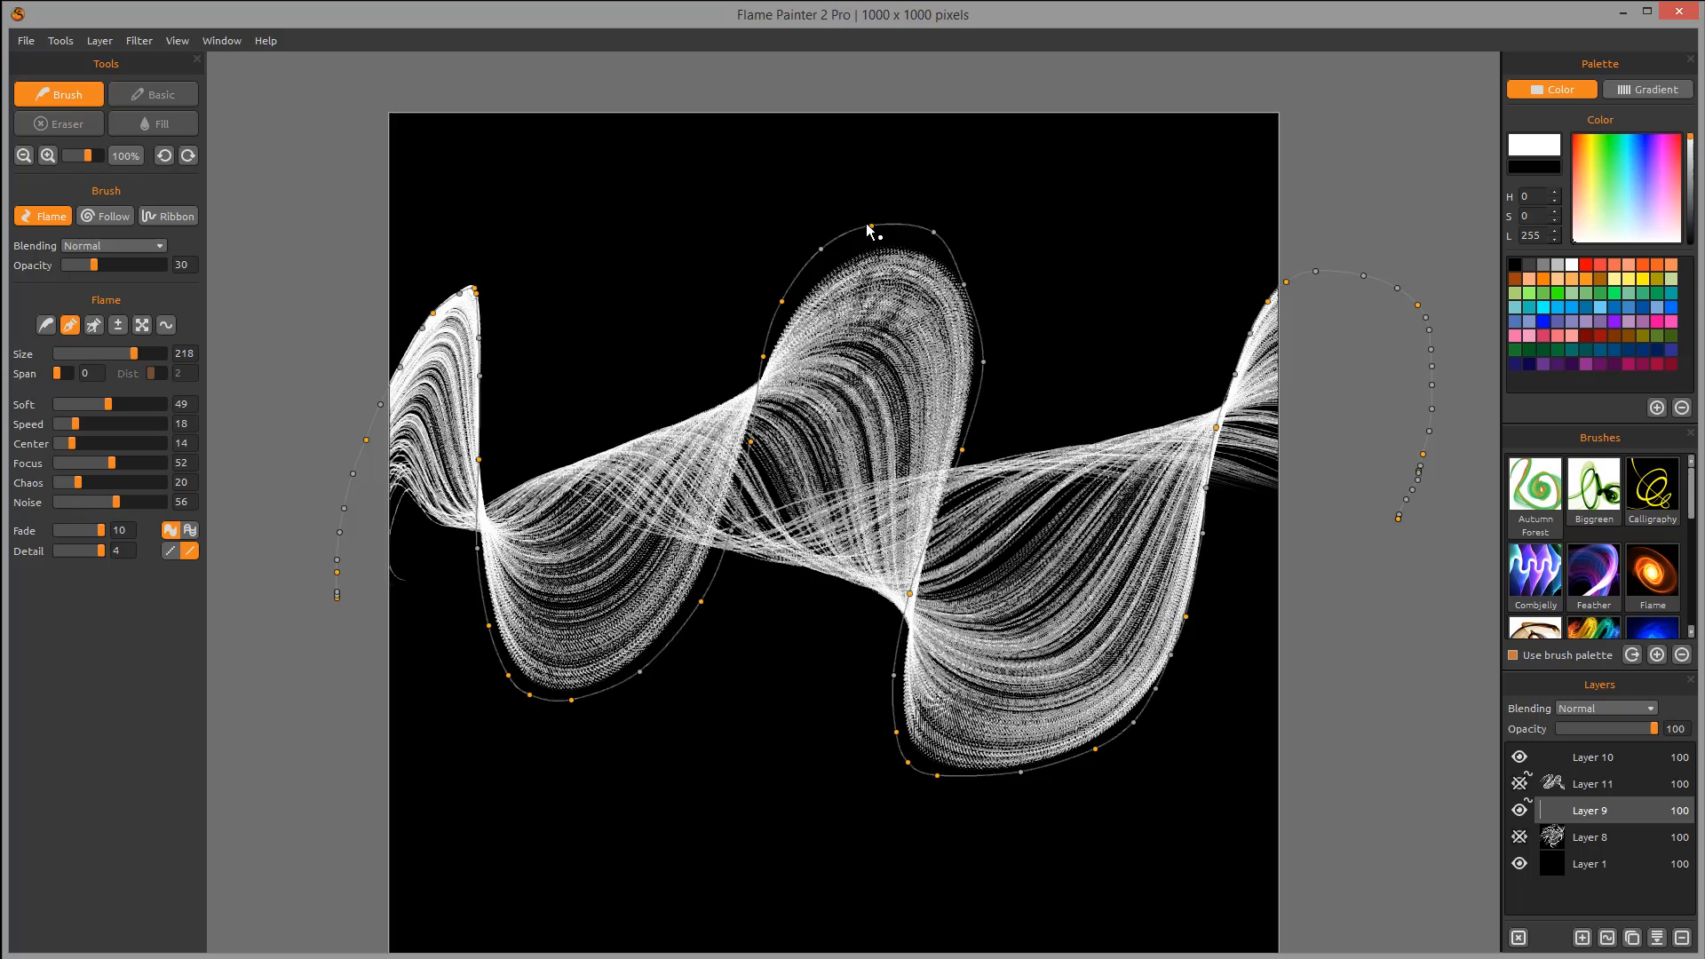
pyautogui.moveTo(887, 217); pyautogui.dragTo(844, 203)
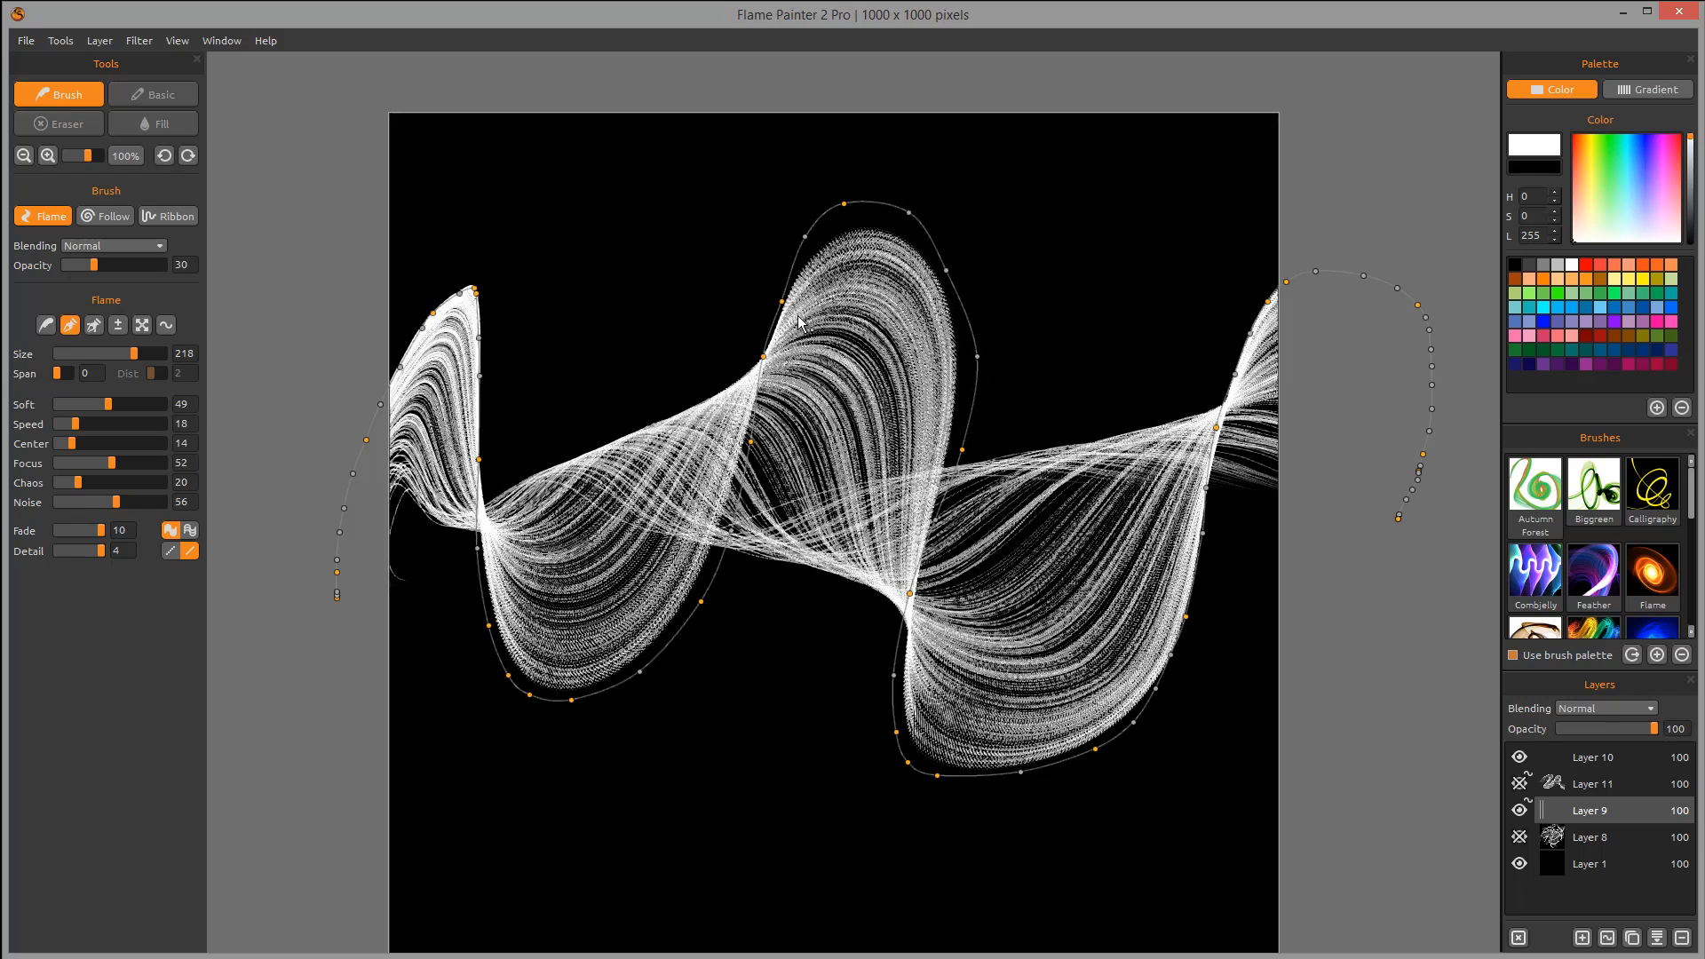
pyautogui.click(977, 357)
pyautogui.moveTo(961, 450)
pyautogui.mouseDown()
pyautogui.moveTo(856, 443)
pyautogui.moveTo(1022, 434)
pyautogui.moveTo(978, 426)
pyautogui.mouseUp()
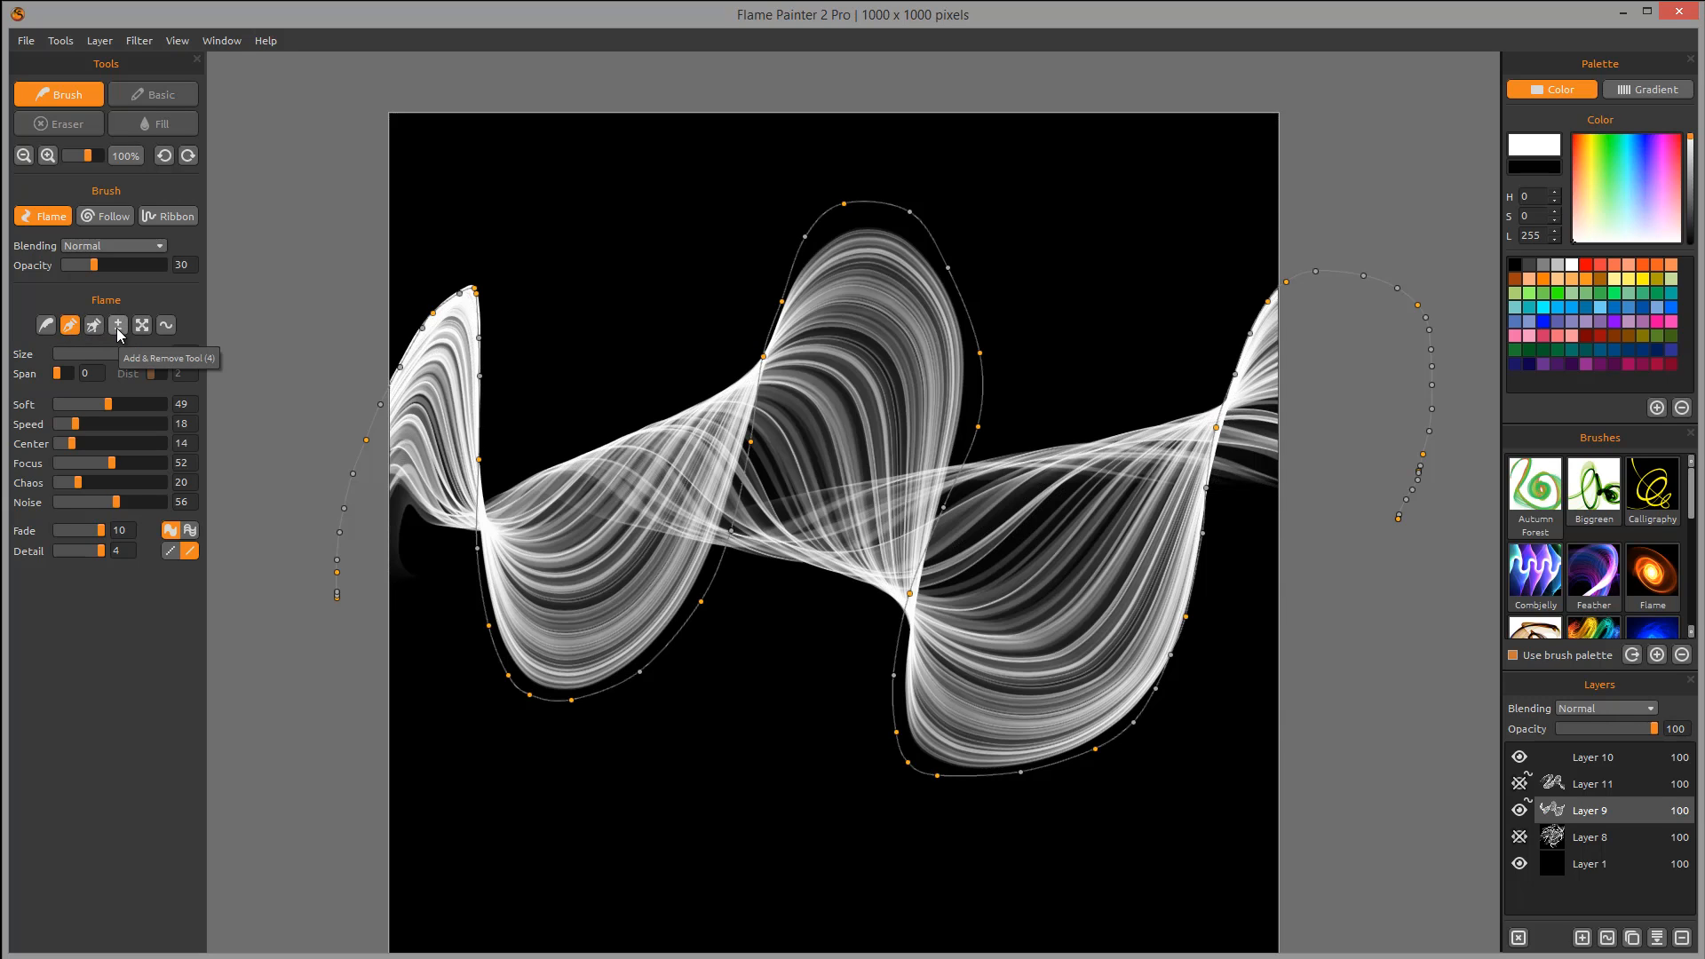
# Edit the control points along the left side of Layer 9's middle arch with the Add & Remove Tool, placing one at the crossing.
pyautogui.click(118, 328)
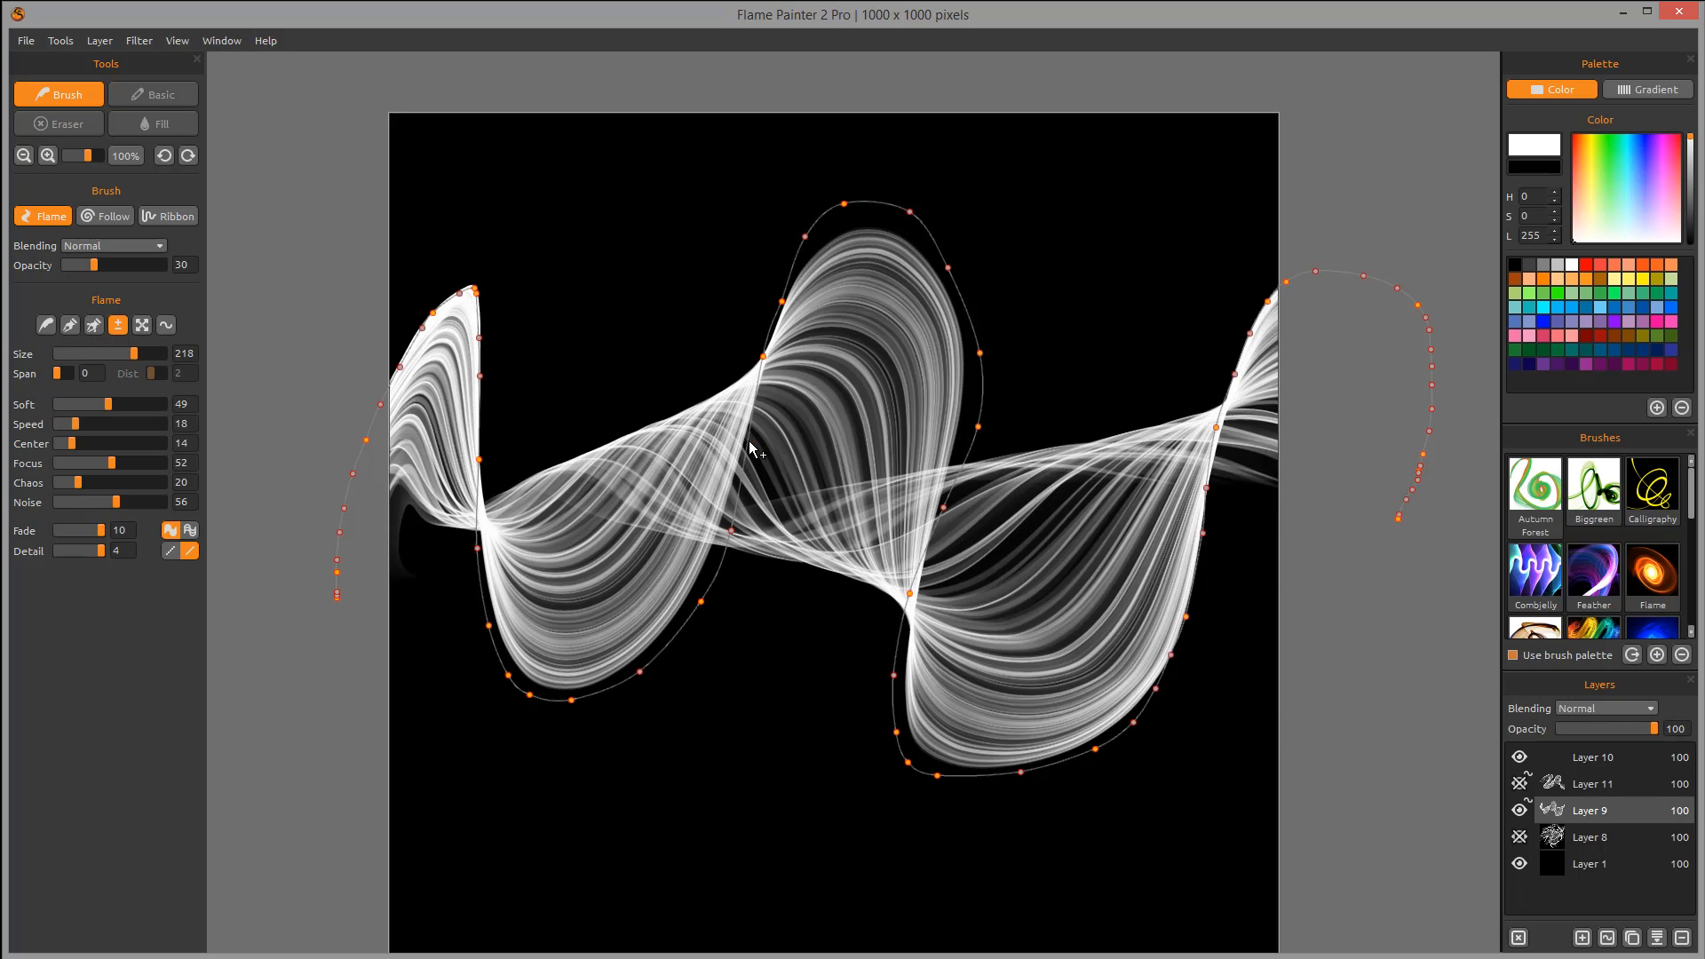
pyautogui.moveTo(763, 356); pyautogui.dragTo(761, 393)
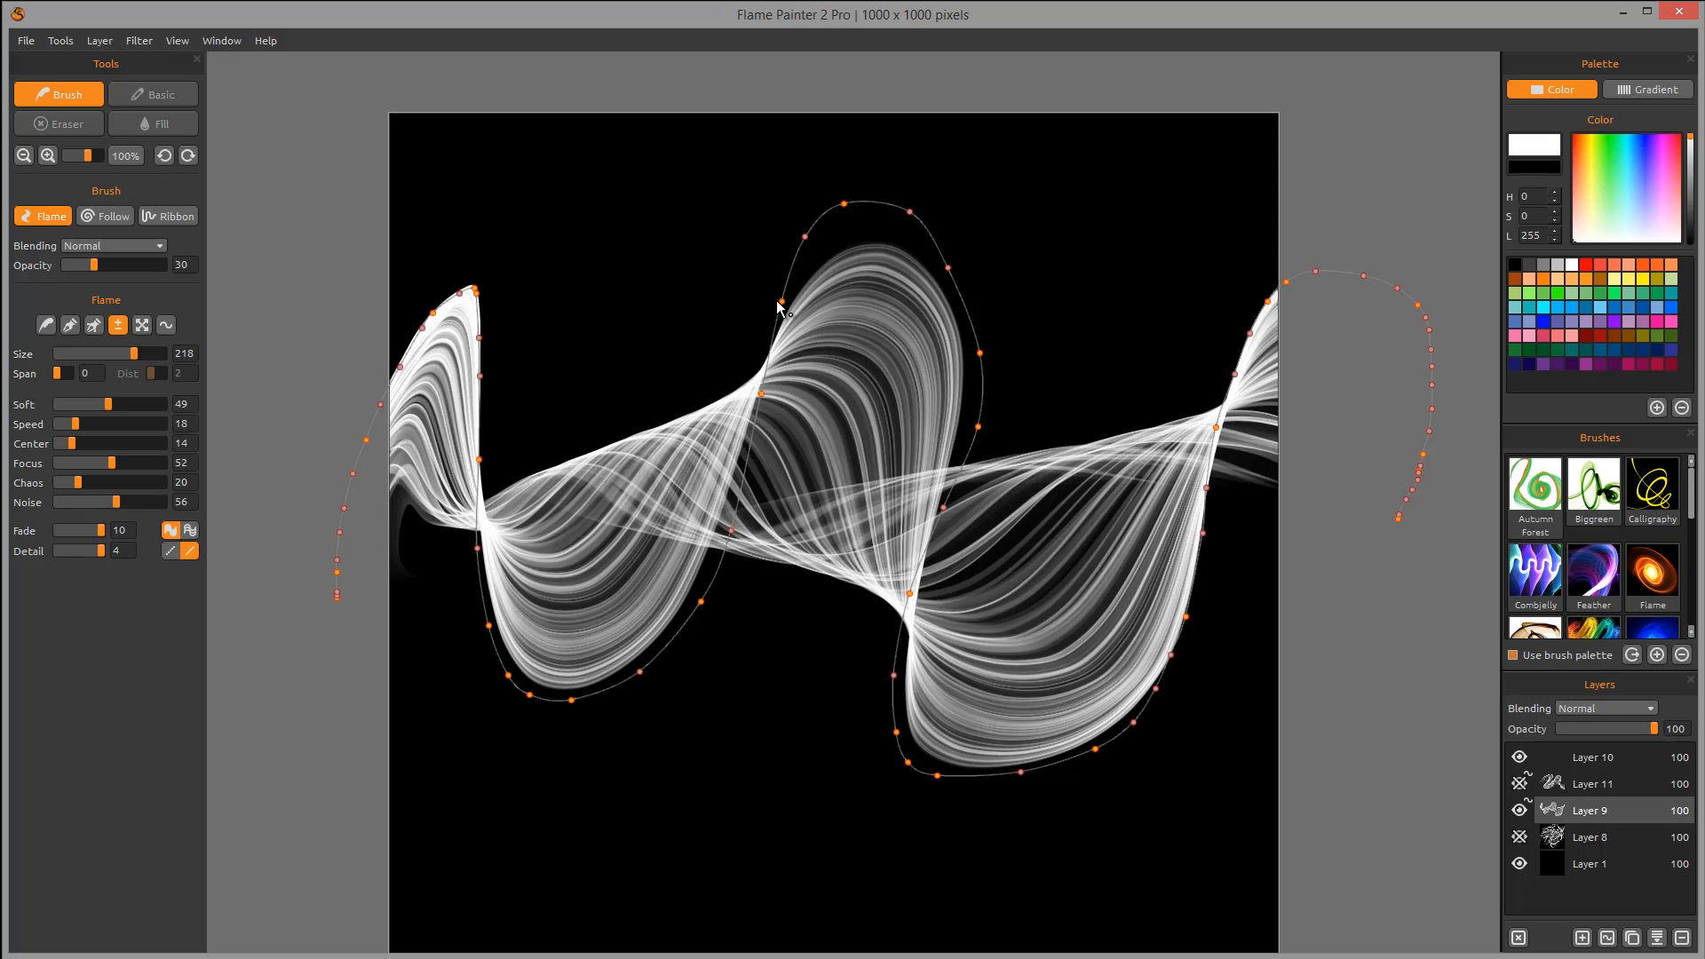
pyautogui.click(780, 302)
pyautogui.click(784, 302)
# Transform Layer 9's whole stroke, reducing its height slightly and shifting it a little to the left.
pyautogui.click(142, 325)
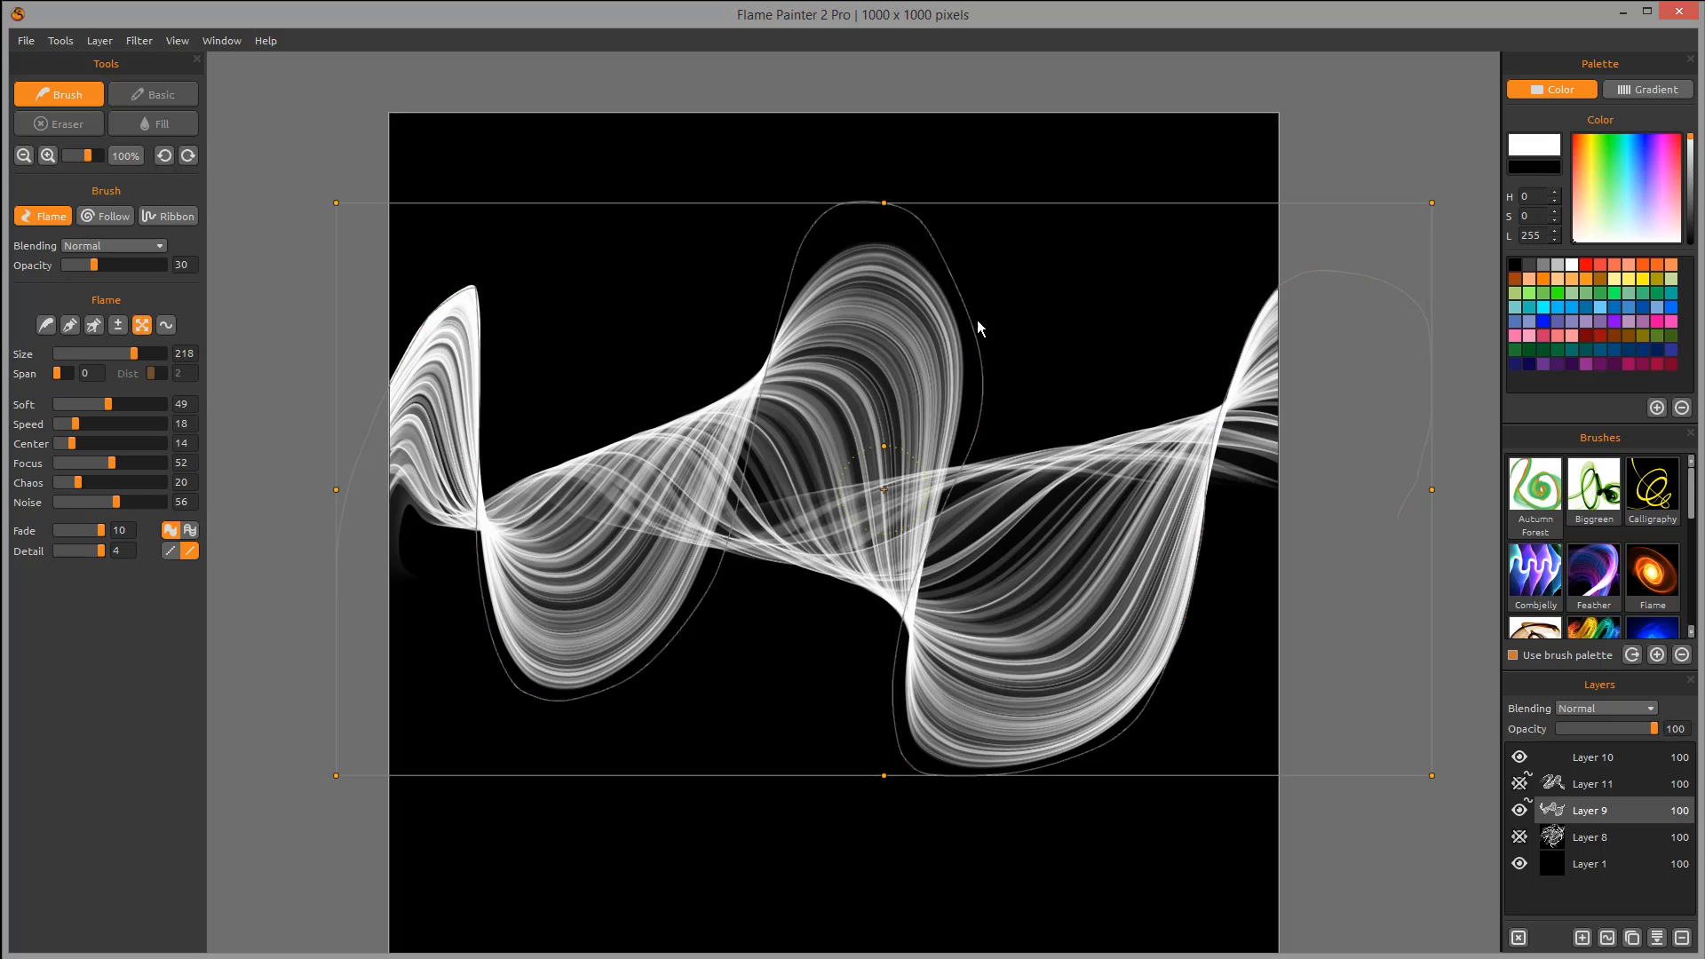
pyautogui.moveTo(884, 202)
pyautogui.mouseDown()
pyautogui.moveTo(875, 359)
pyautogui.moveTo(872, 219)
pyautogui.mouseUp()
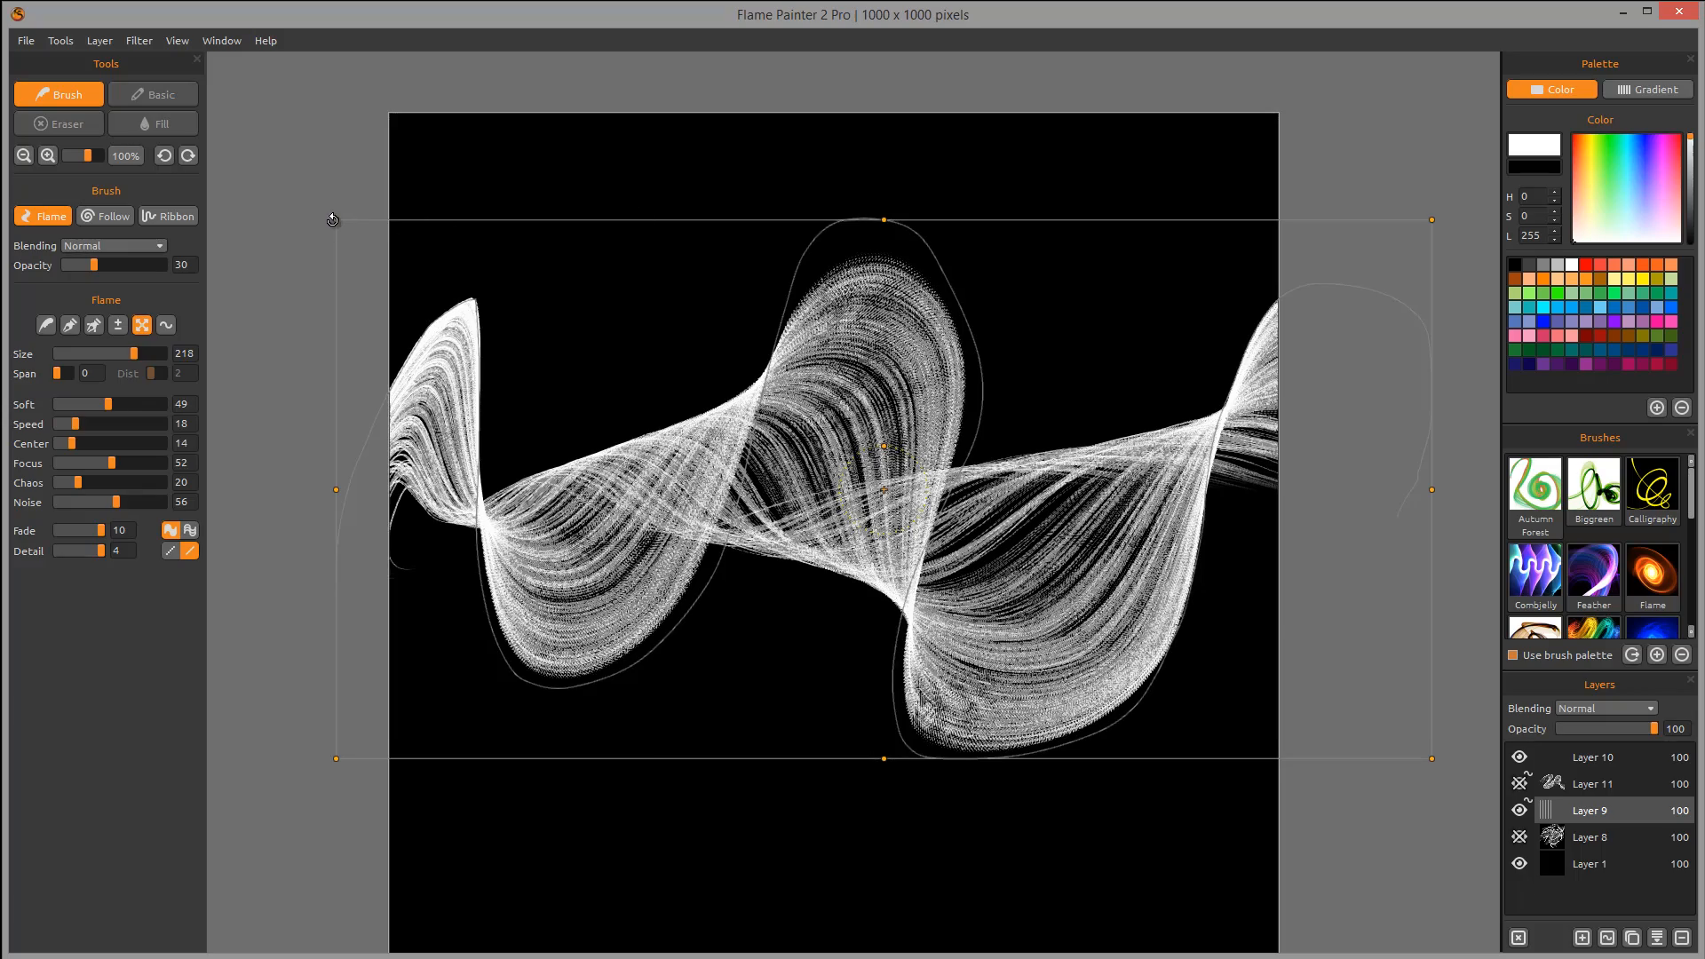
pyautogui.moveTo(333, 220)
pyautogui.mouseDown()
pyautogui.moveTo(392, 180)
pyautogui.moveTo(319, 251)
pyautogui.moveTo(335, 222)
pyautogui.mouseUp()
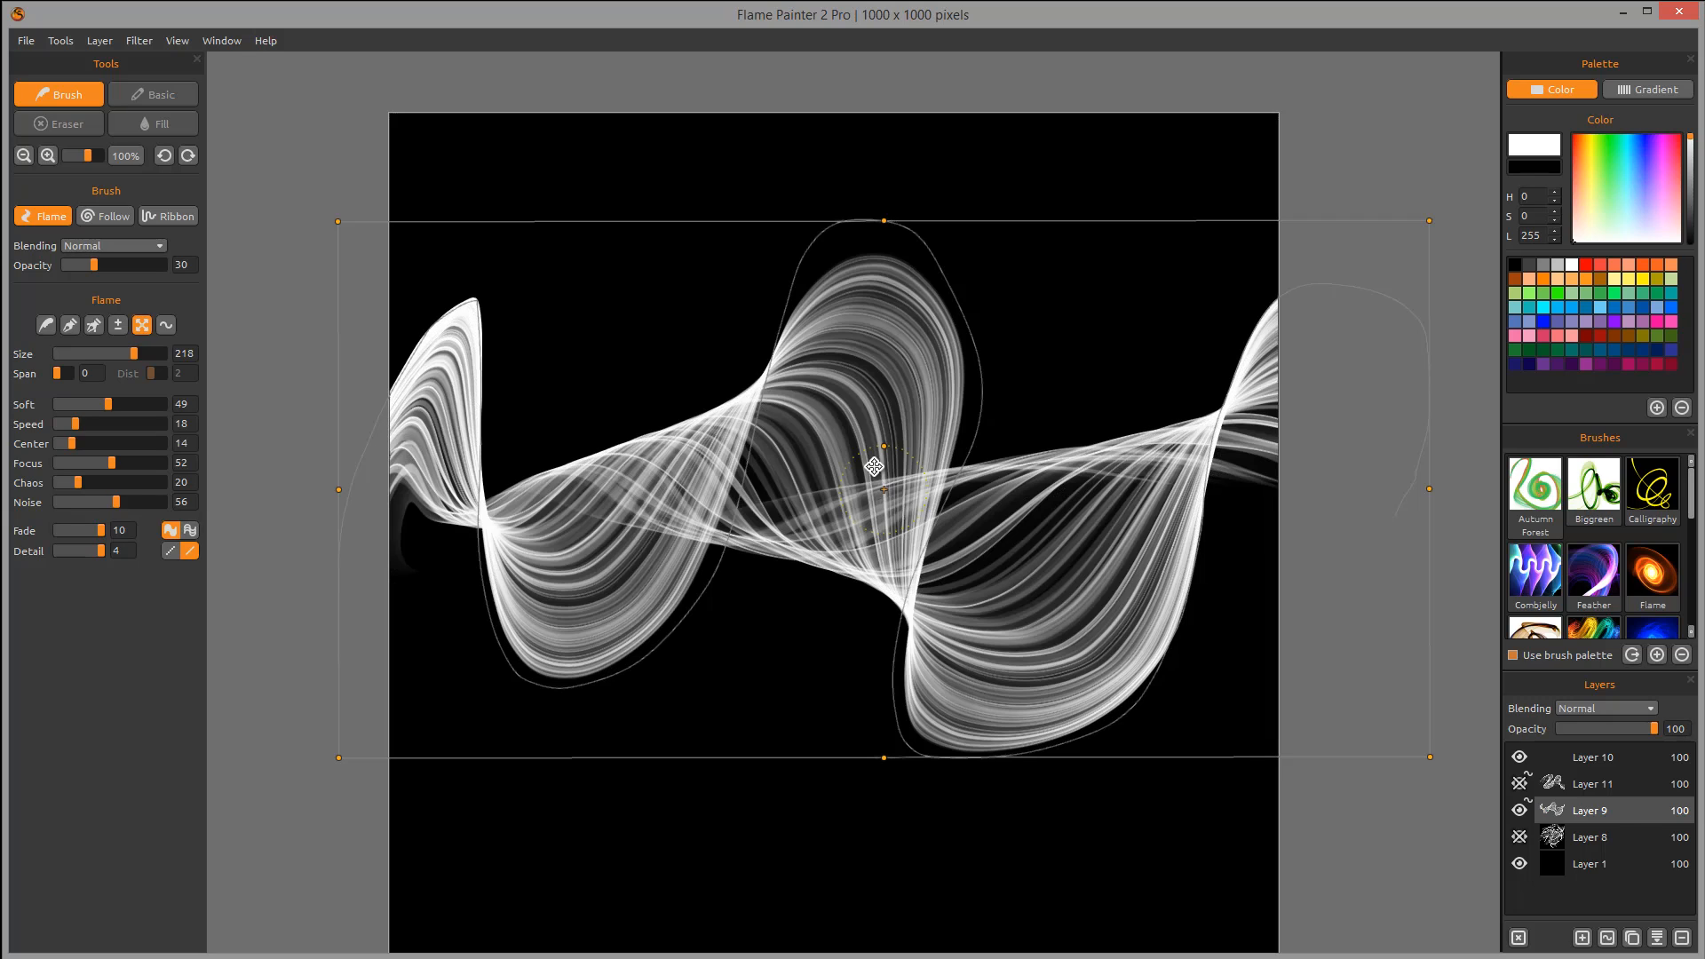
pyautogui.moveTo(882, 490); pyautogui.dragTo(884, 432)
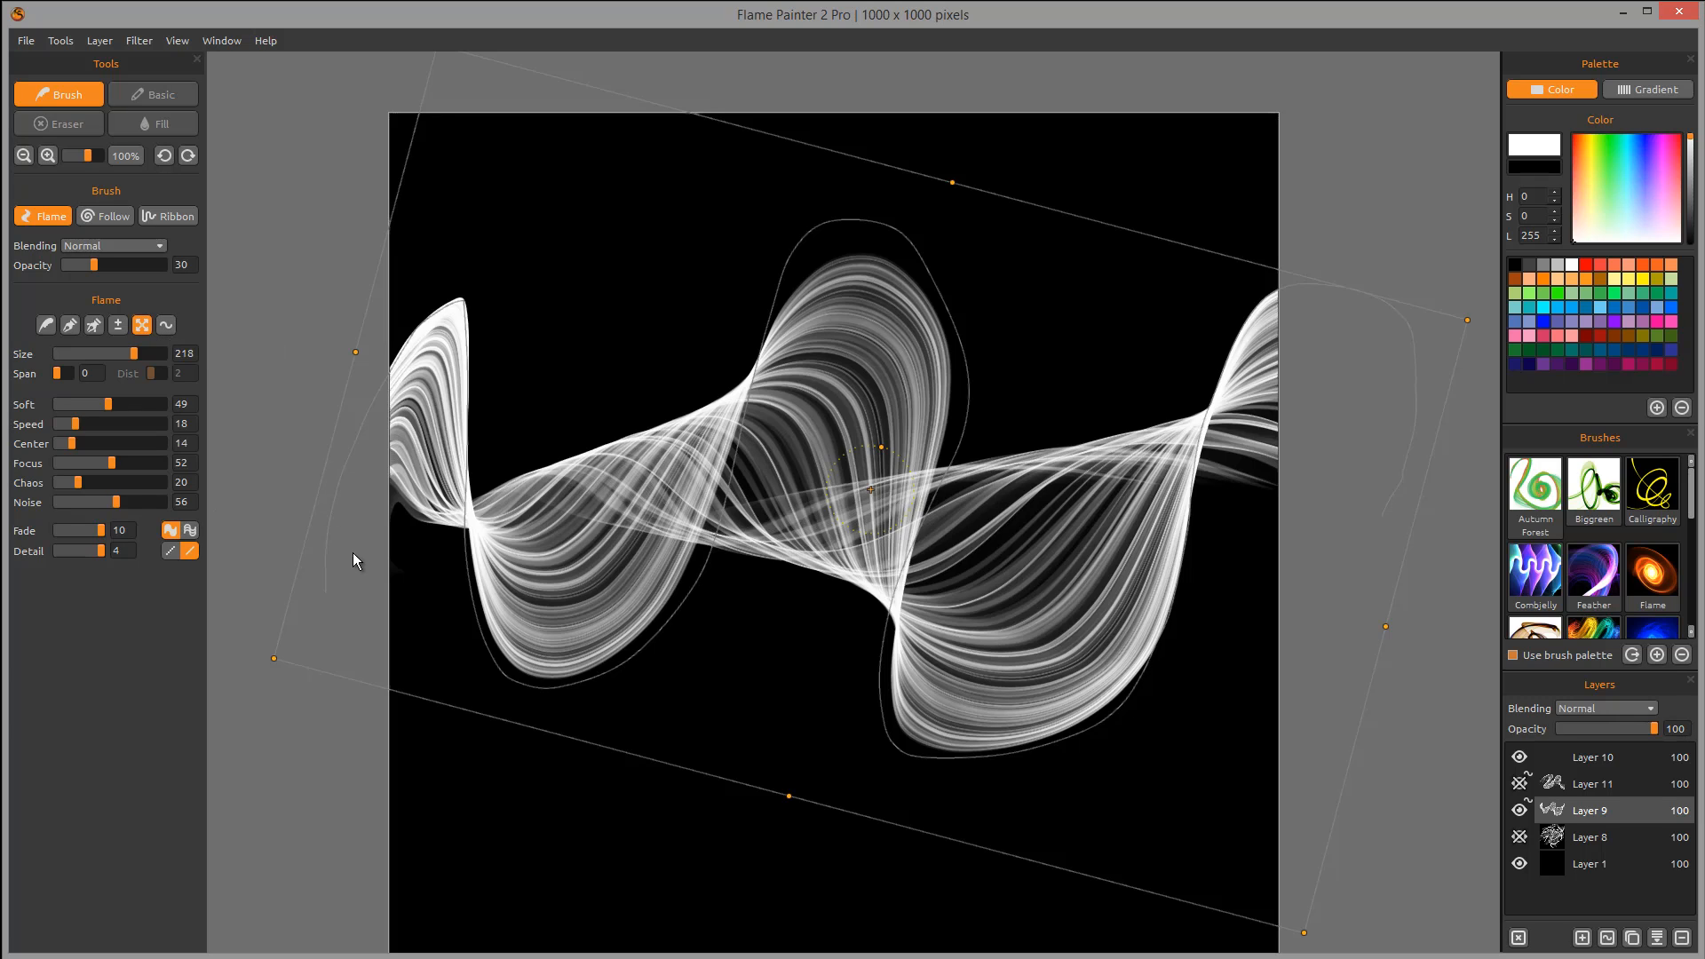
# Enlarge, rotate and stretch the red starting shape of Layer 9's flame stroke so its beginning fans out down to the right.
pyautogui.click(165, 327)
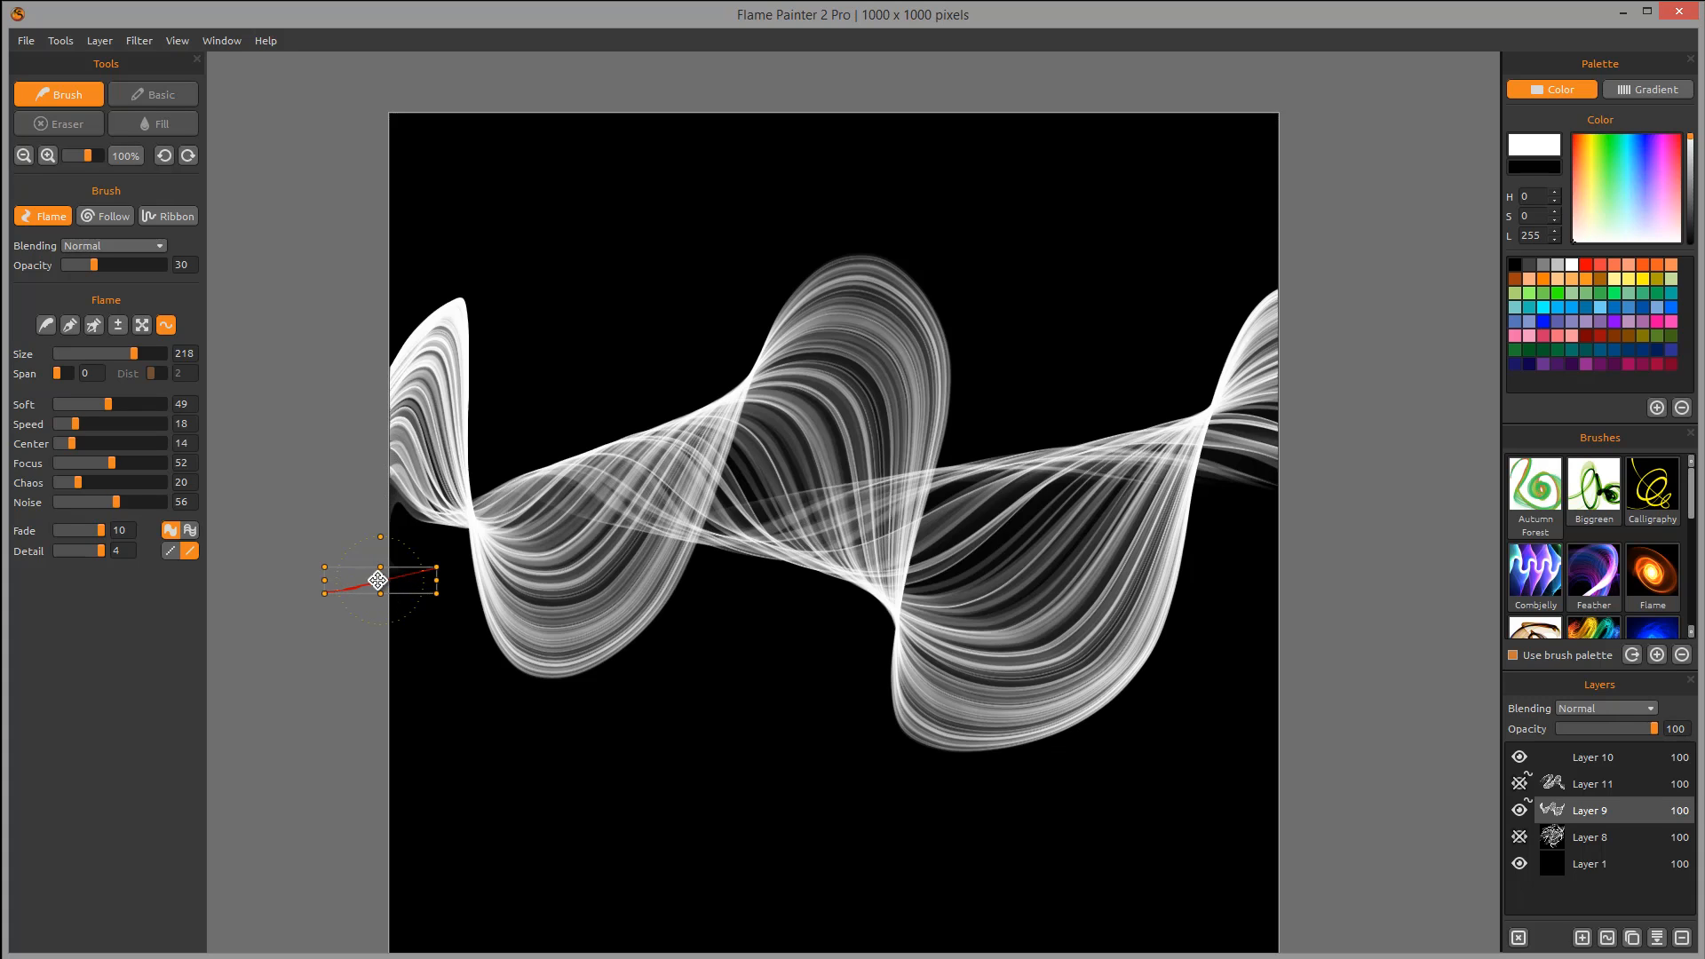
pyautogui.moveTo(383, 595); pyautogui.dragTo(451, 549)
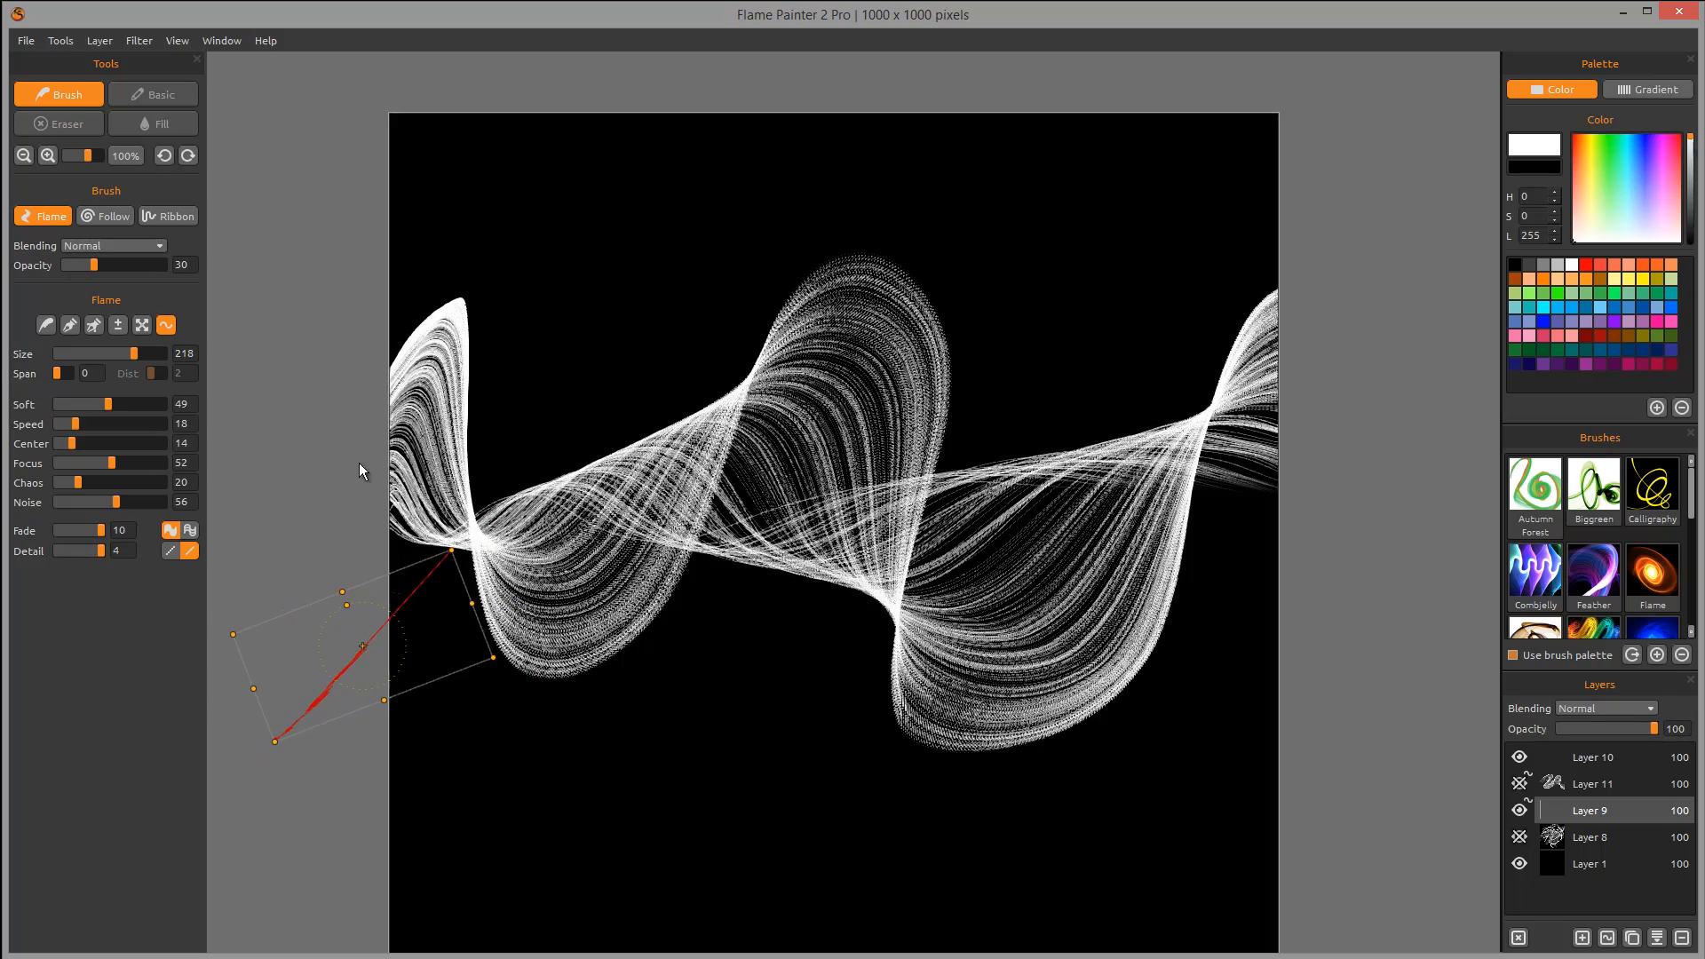
pyautogui.moveTo(277, 738); pyautogui.dragTo(412, 737)
pyautogui.moveTo(405, 643); pyautogui.dragTo(615, 638)
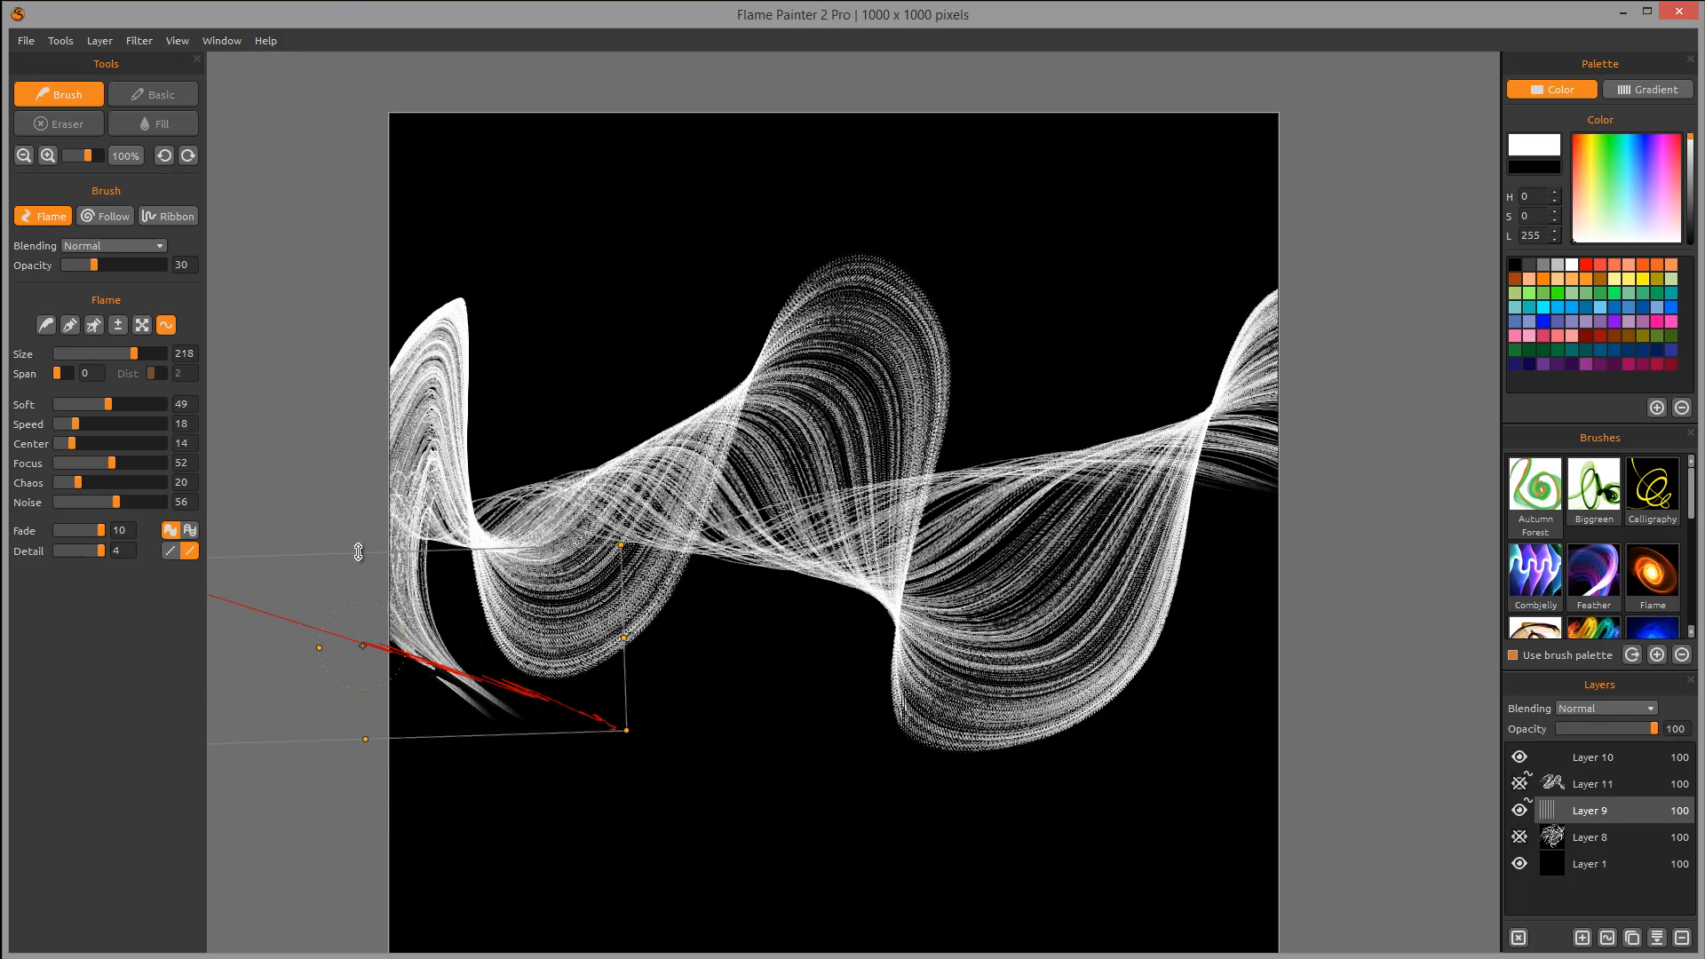
pyautogui.moveTo(358, 552); pyautogui.dragTo(360, 425)
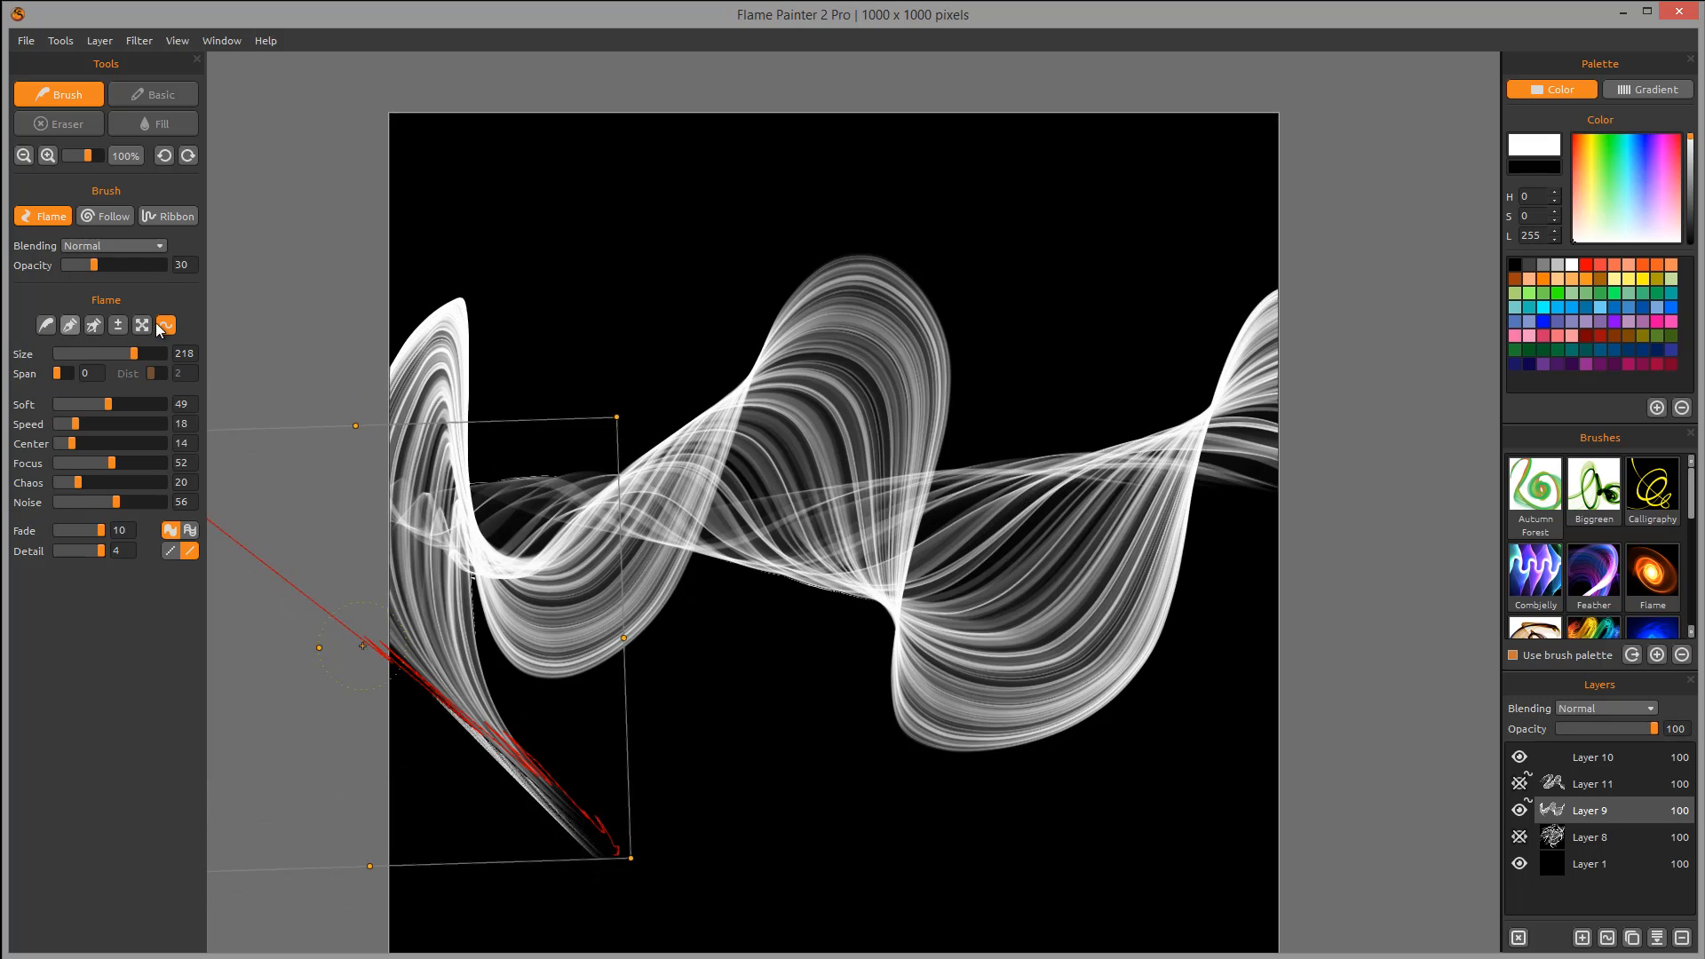
pyautogui.click(397, 364)
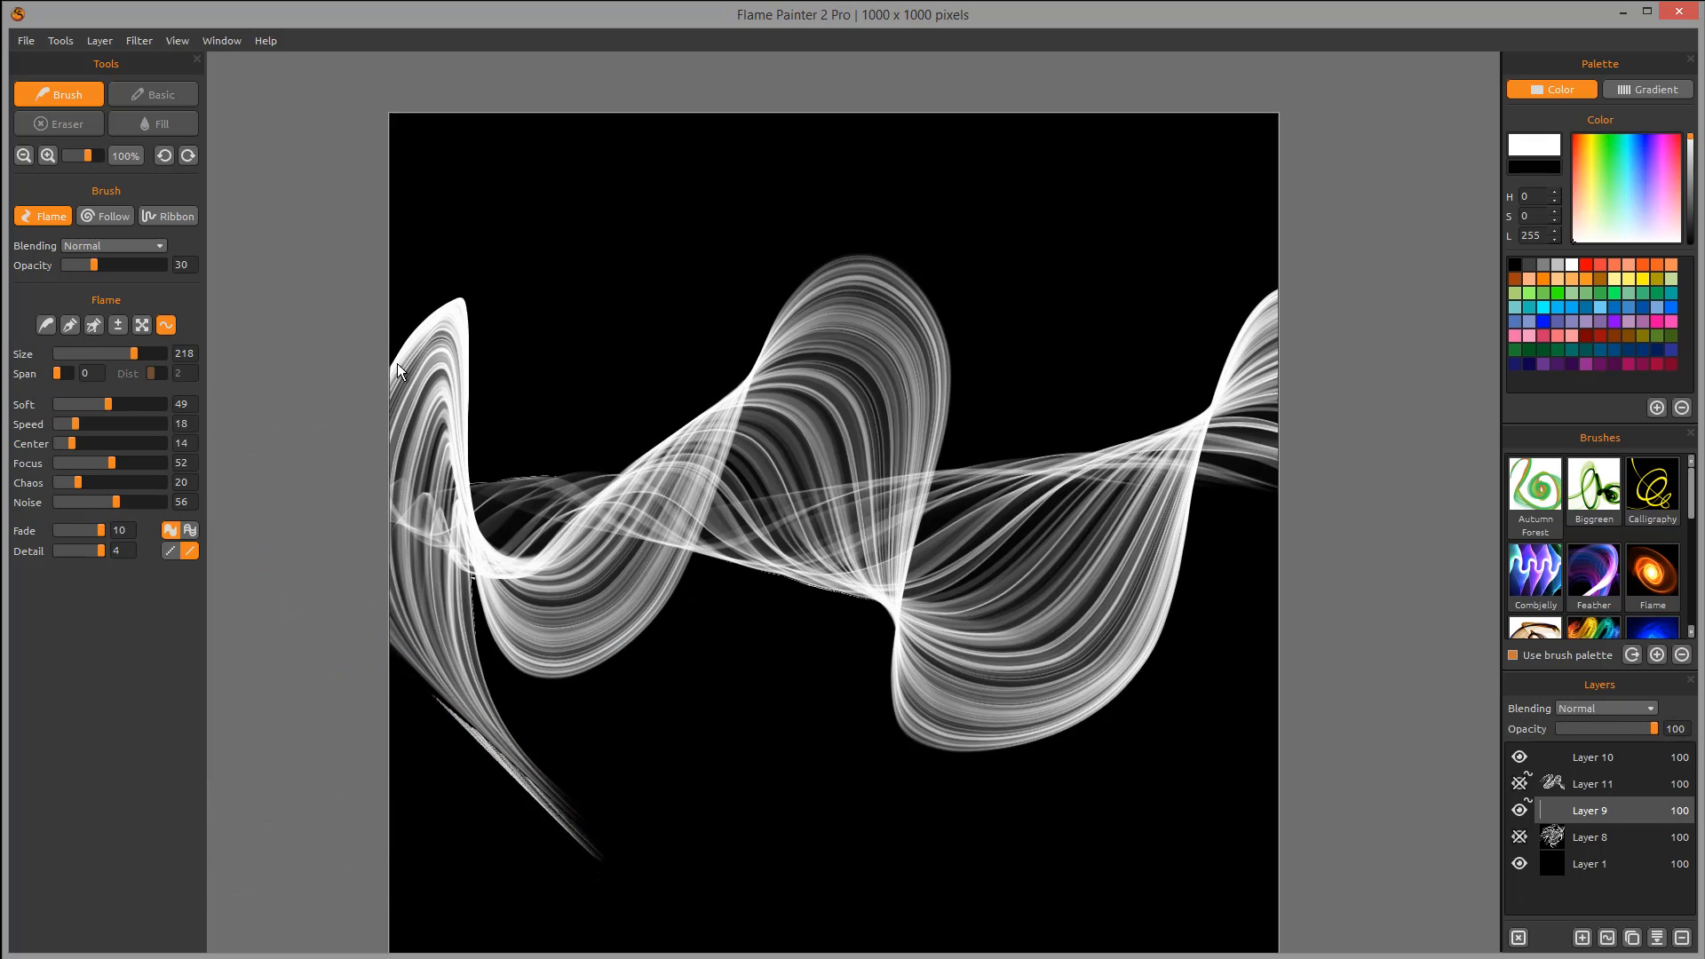
# Compress Layer 9's whole stroke slightly along its tilted transform box, and check its starting shape again.
pyautogui.click(142, 325)
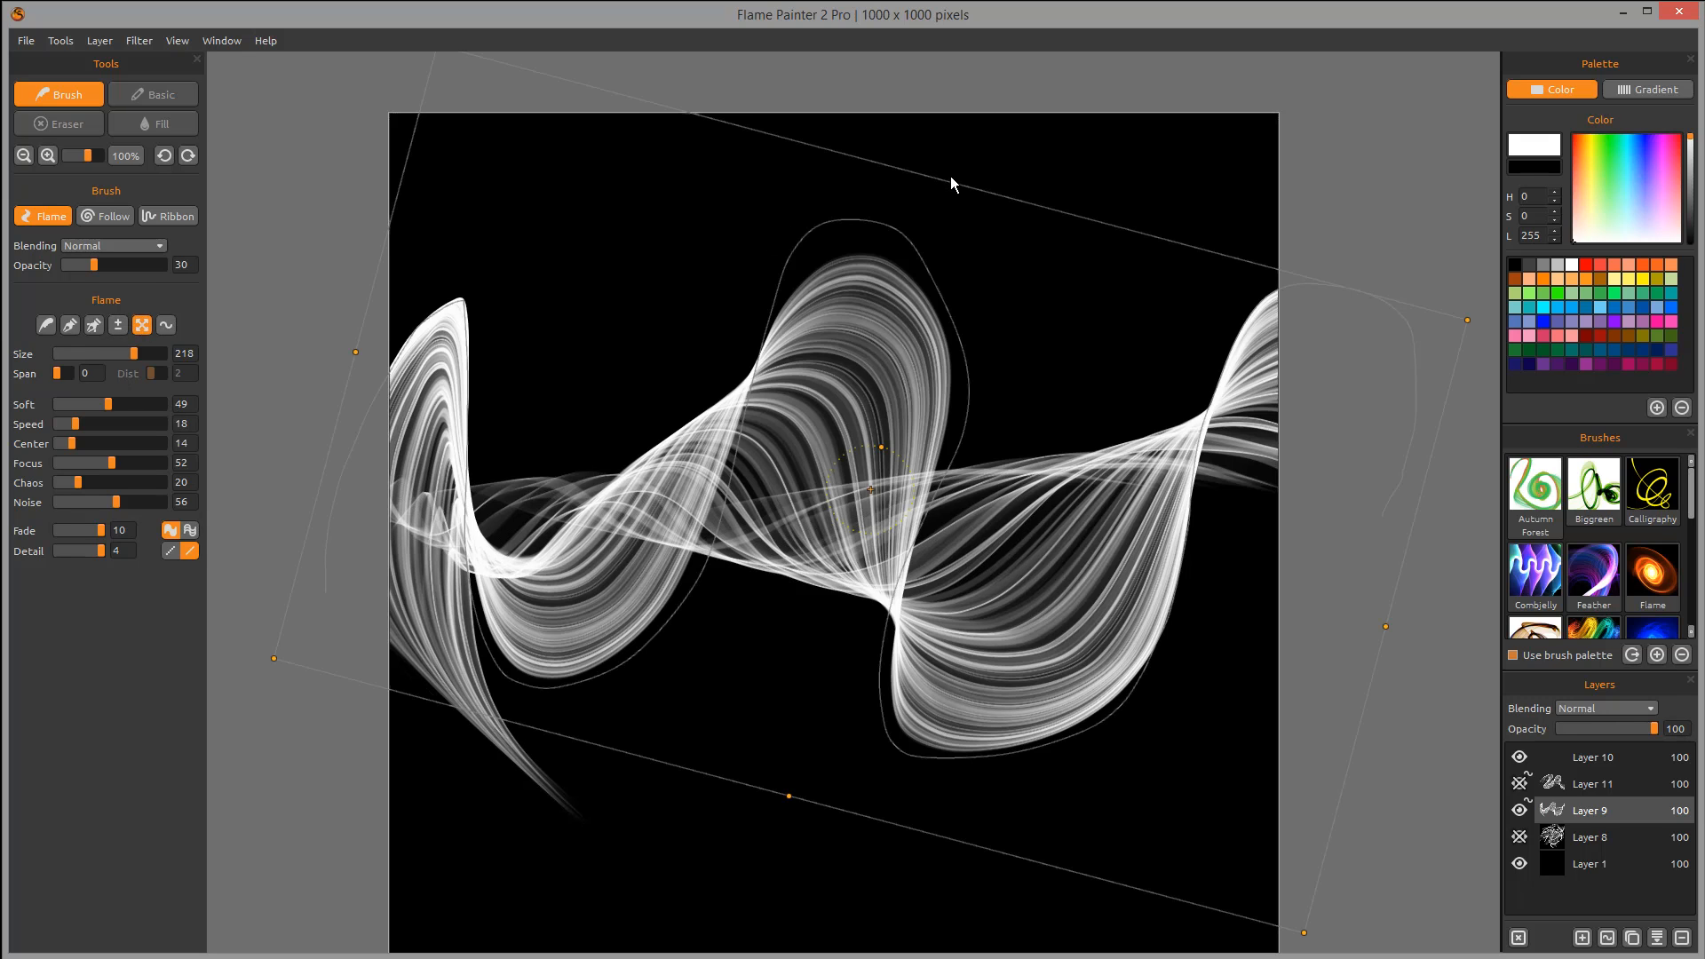
pyautogui.moveTo(950, 184); pyautogui.dragTo(936, 240)
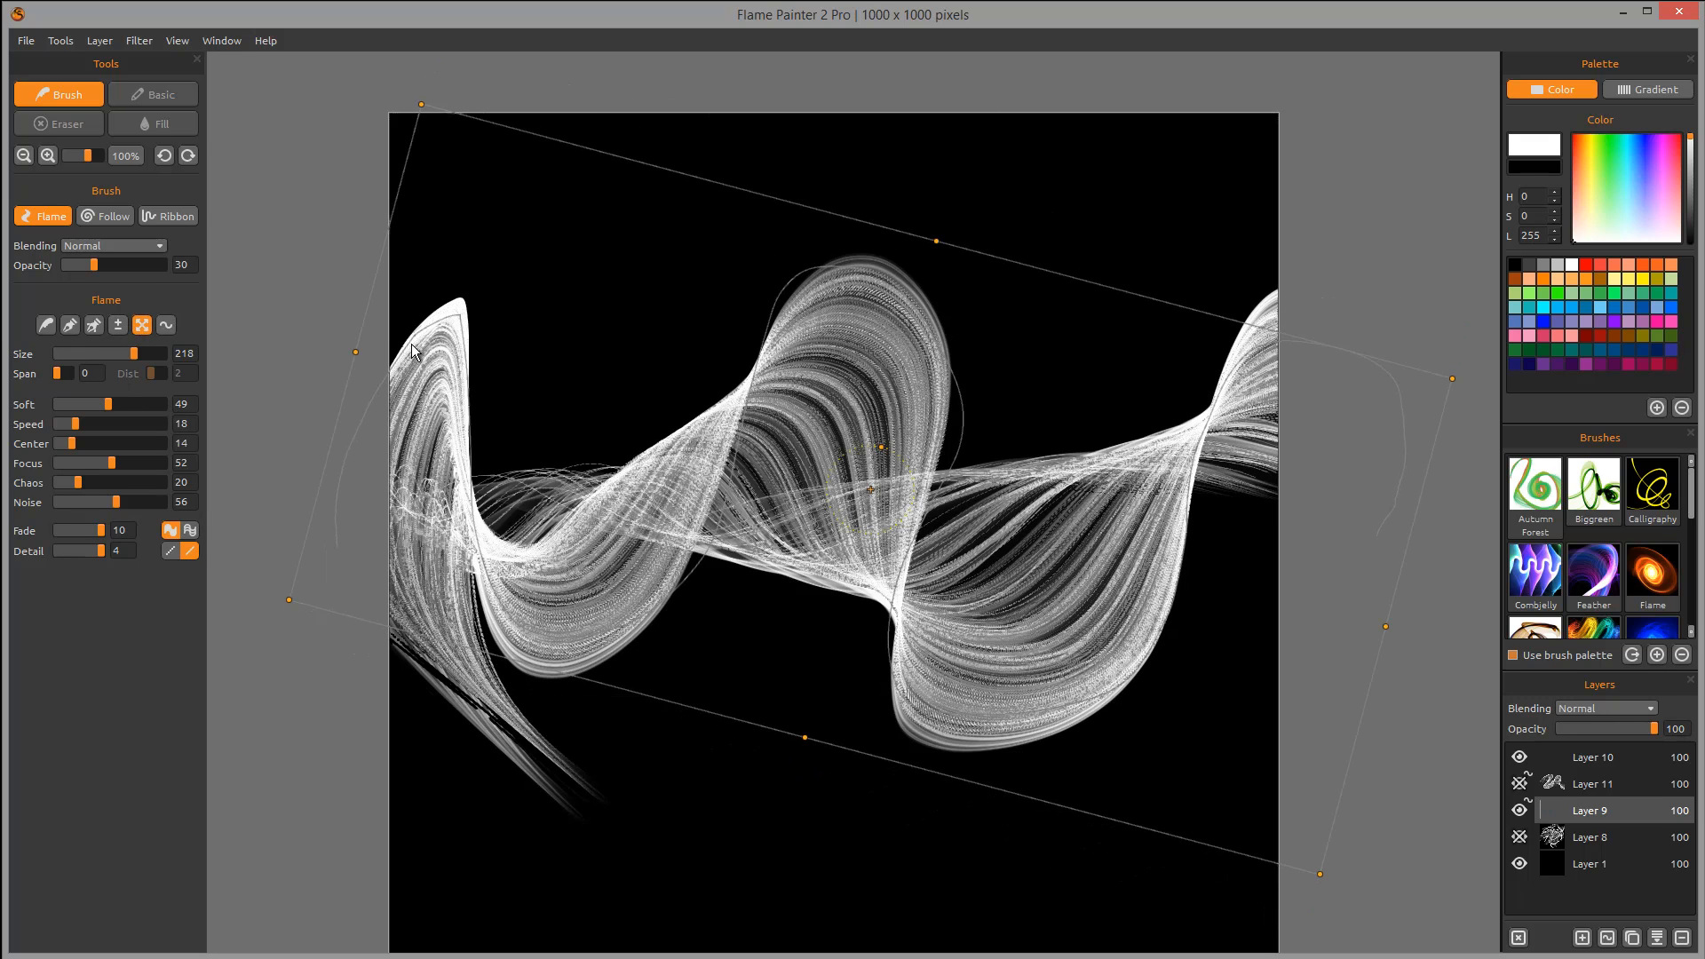
pyautogui.click(166, 325)
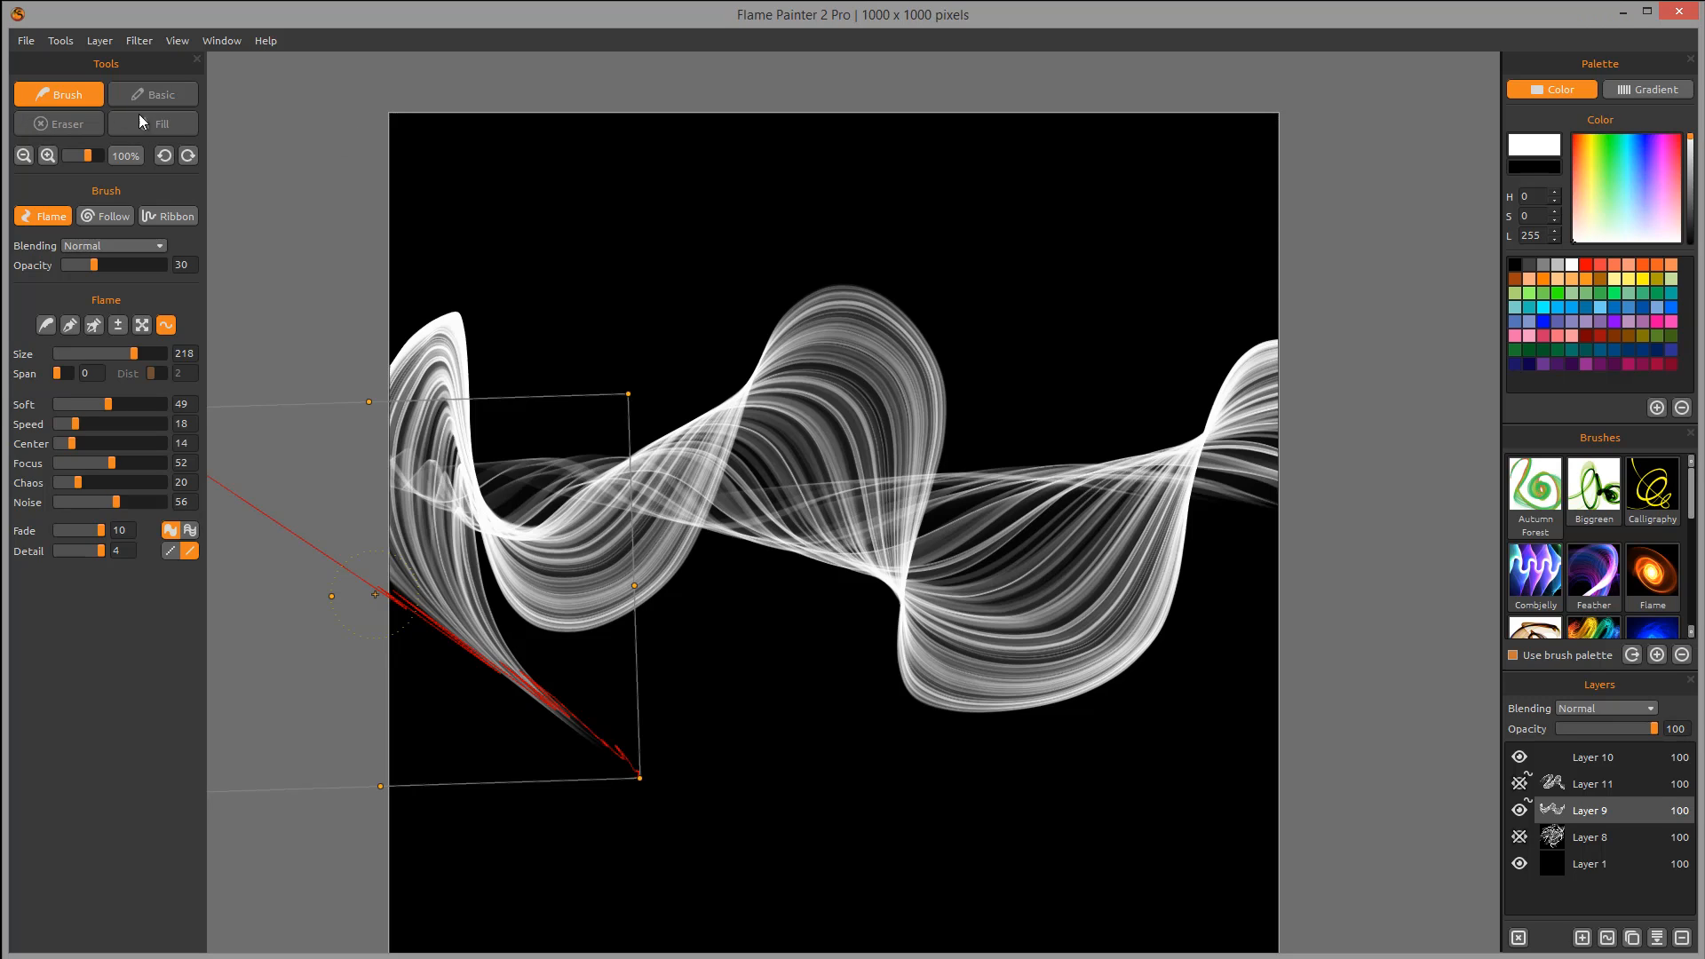
pyautogui.click(321, 270)
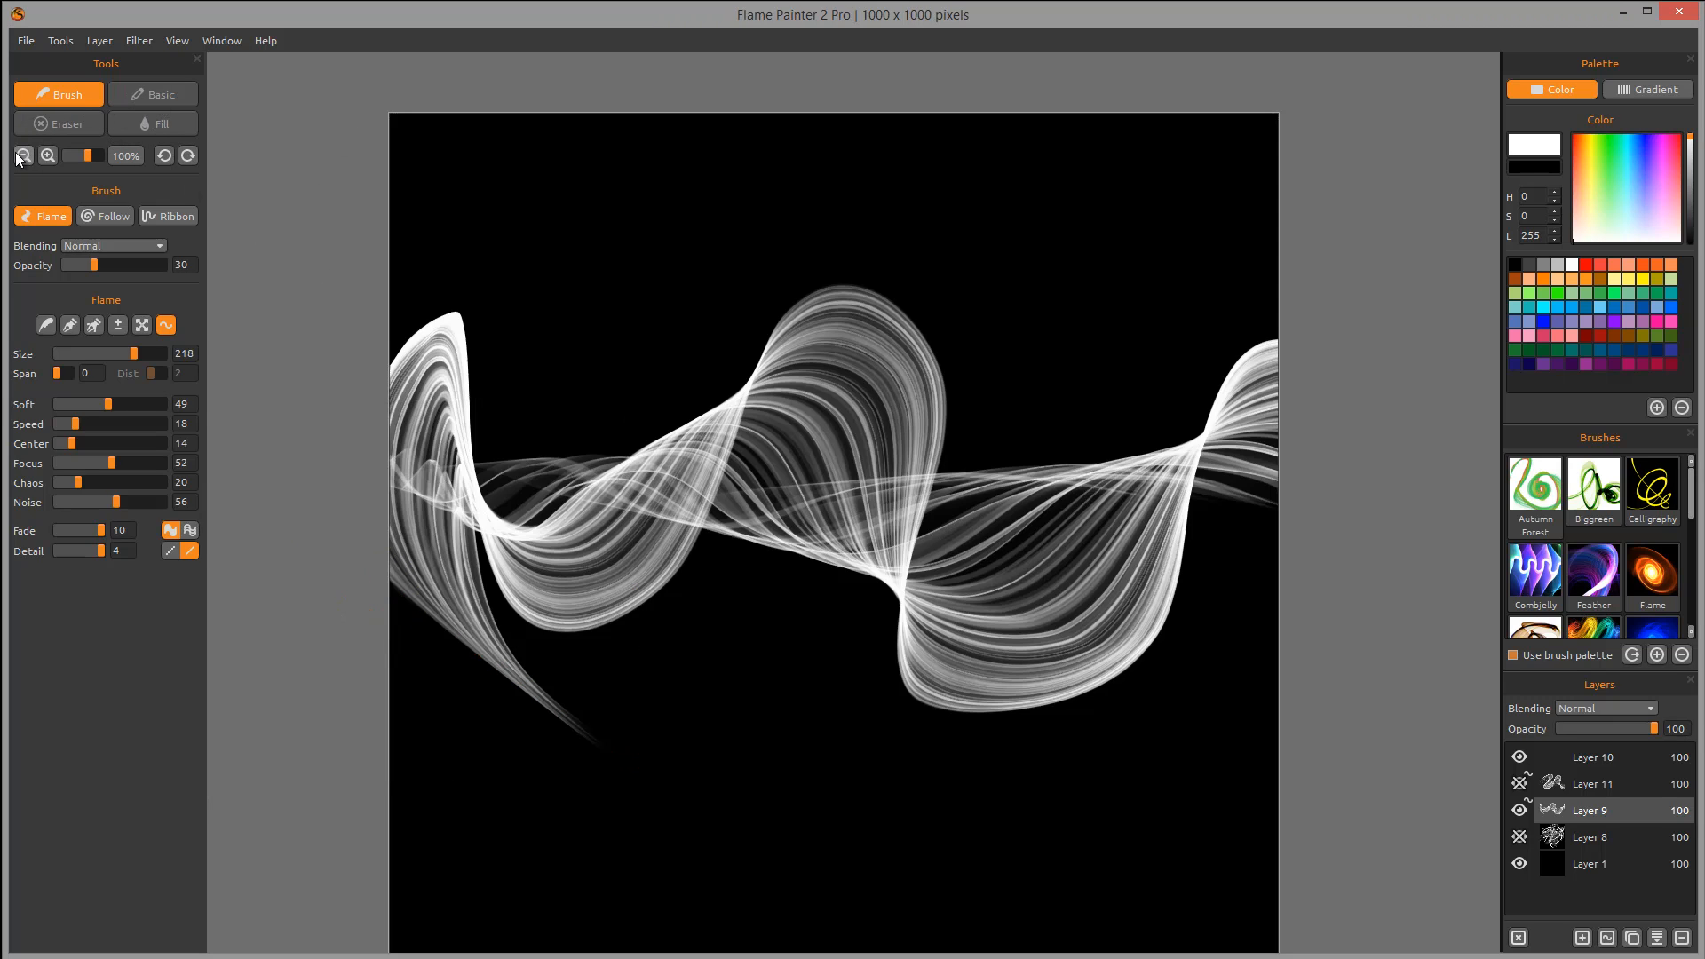